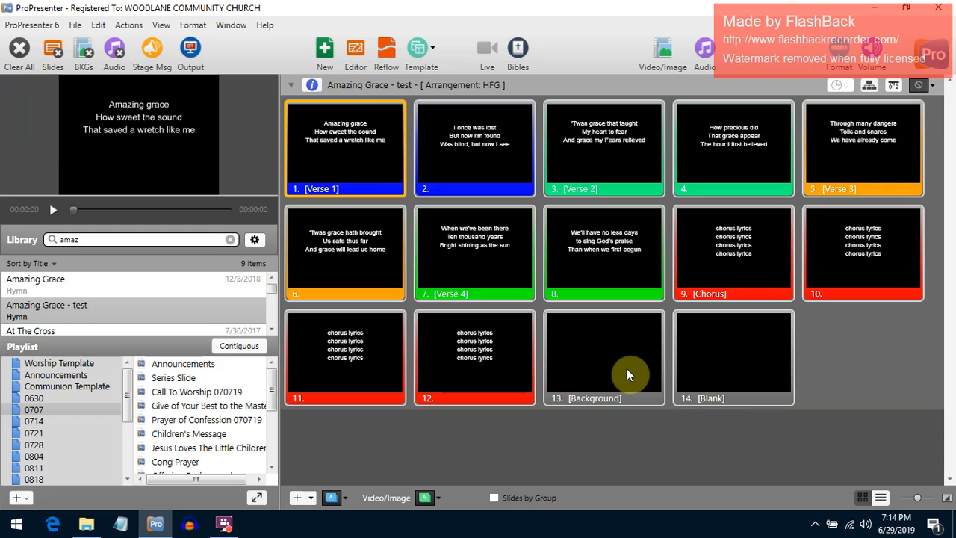
{"action": "right_click", "coordinate": [626, 368]}
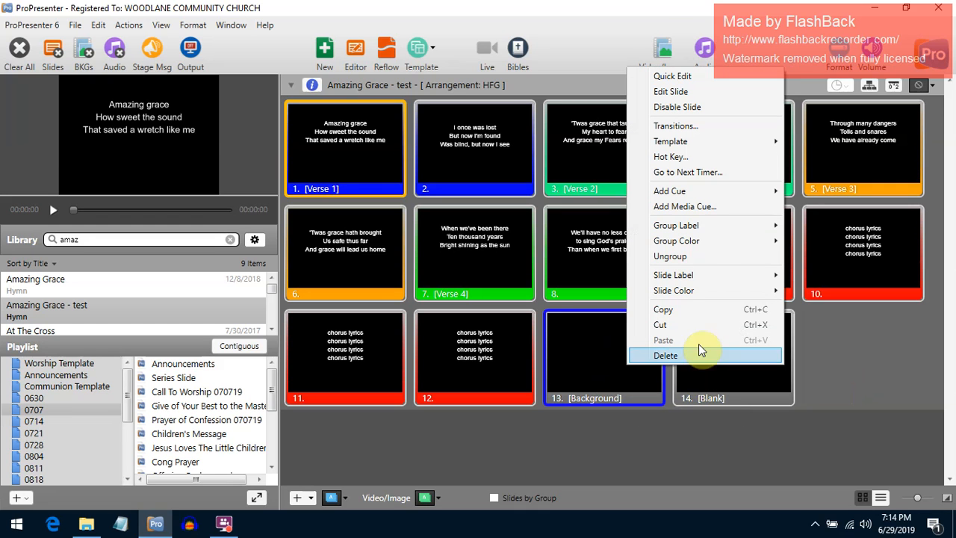
{"action": "mouse_move", "coordinate": [702, 226]}
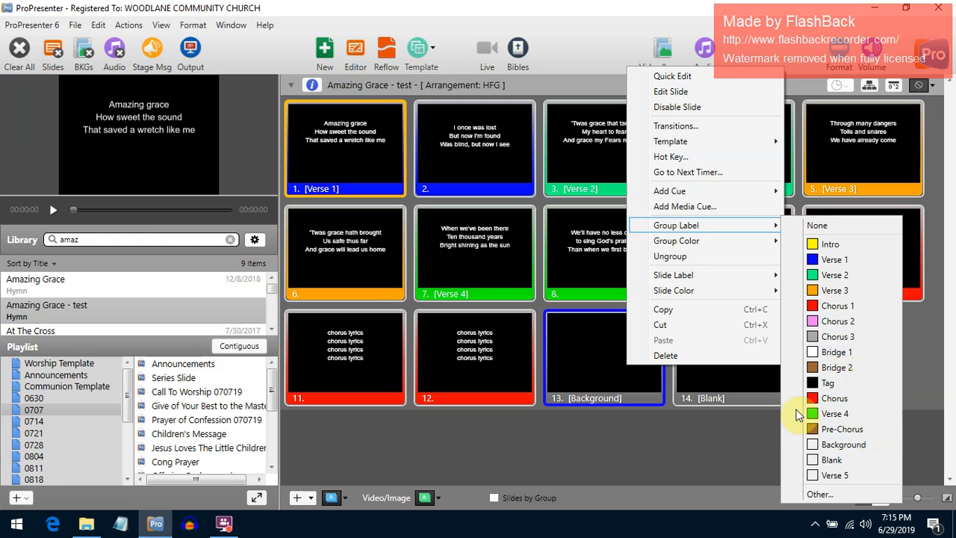
{"action": "left_click", "coordinate": [729, 448]}
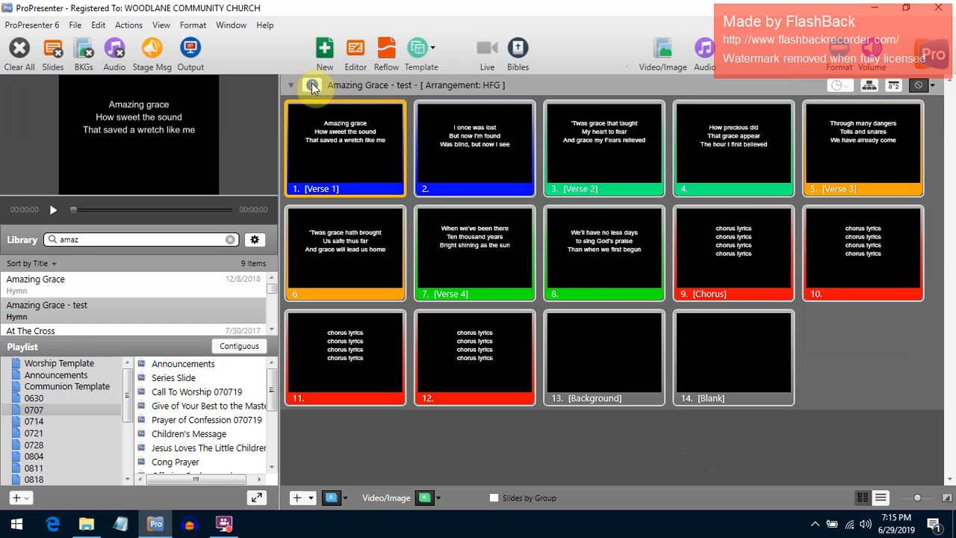
Show the song's arrangement view and delete the existing HFG arrangement in the Arrangement Manager
{"action": "left_click", "coordinate": [869, 85]}
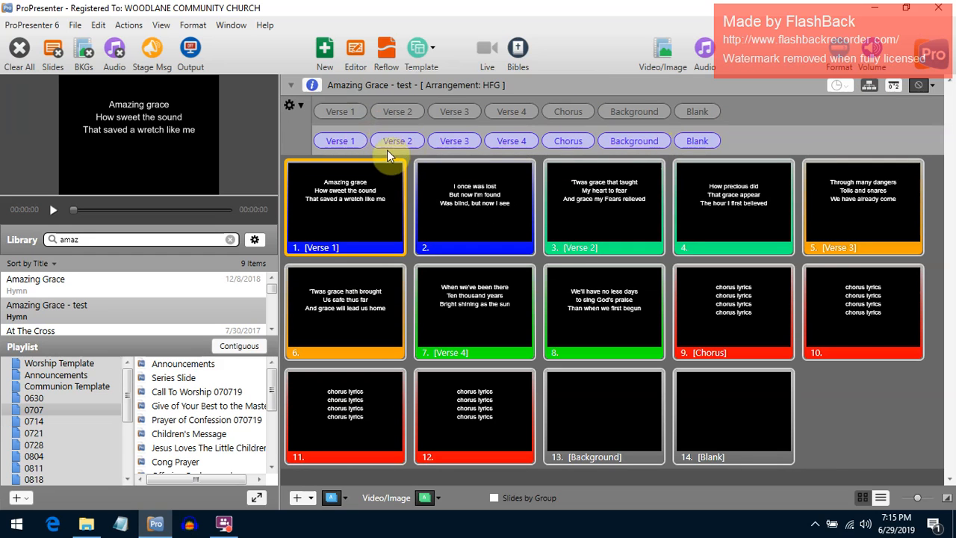
{"action": "left_click", "coordinate": [292, 104]}
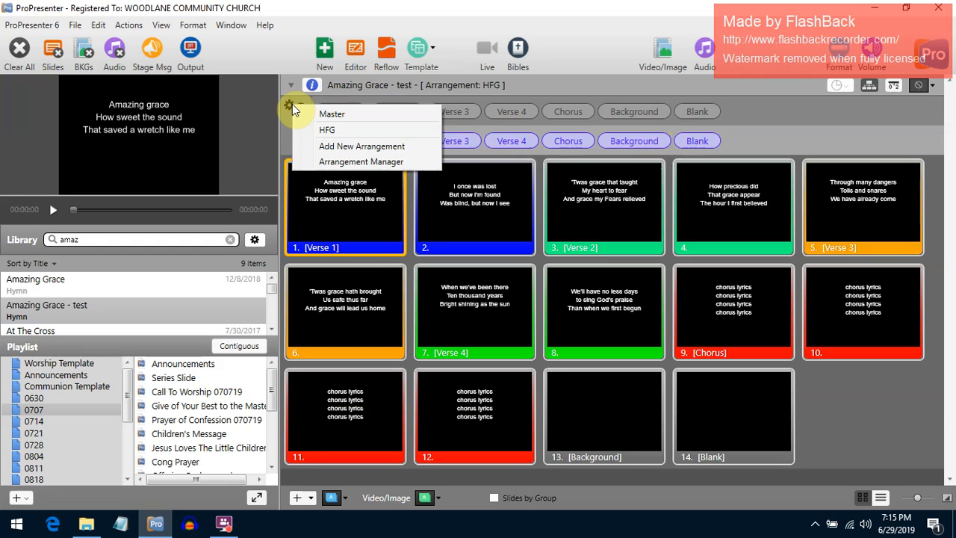
{"action": "left_click", "coordinate": [346, 162]}
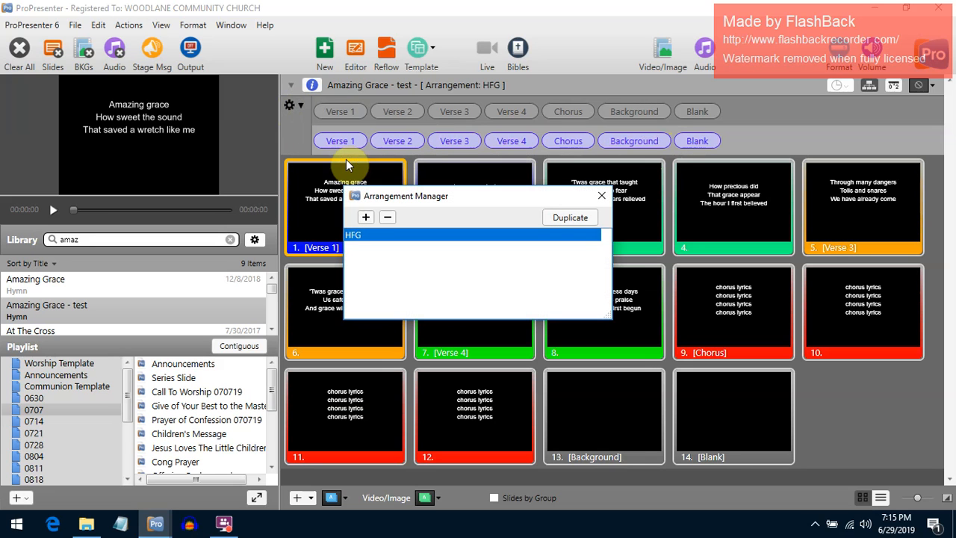
{"action": "left_click", "coordinate": [391, 217]}
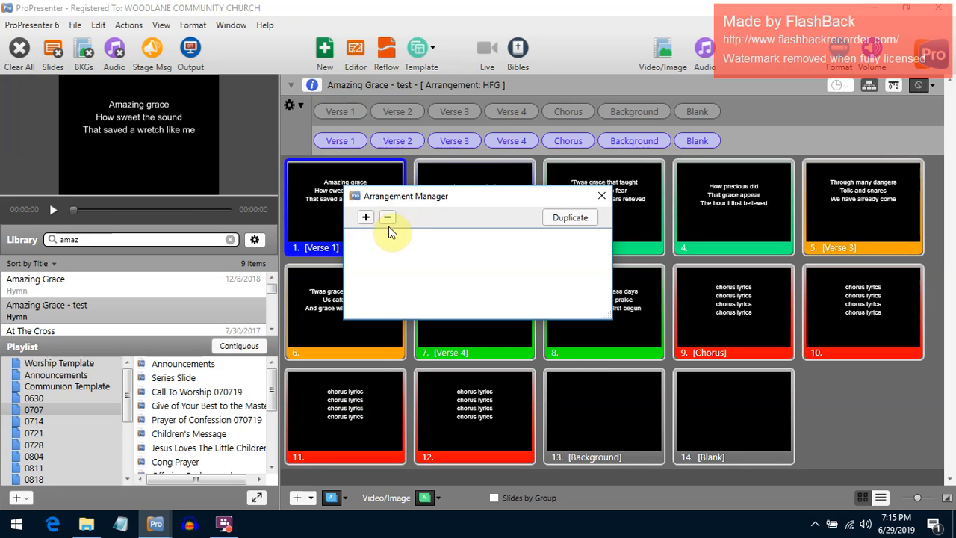
{"action": "left_click", "coordinate": [601, 197]}
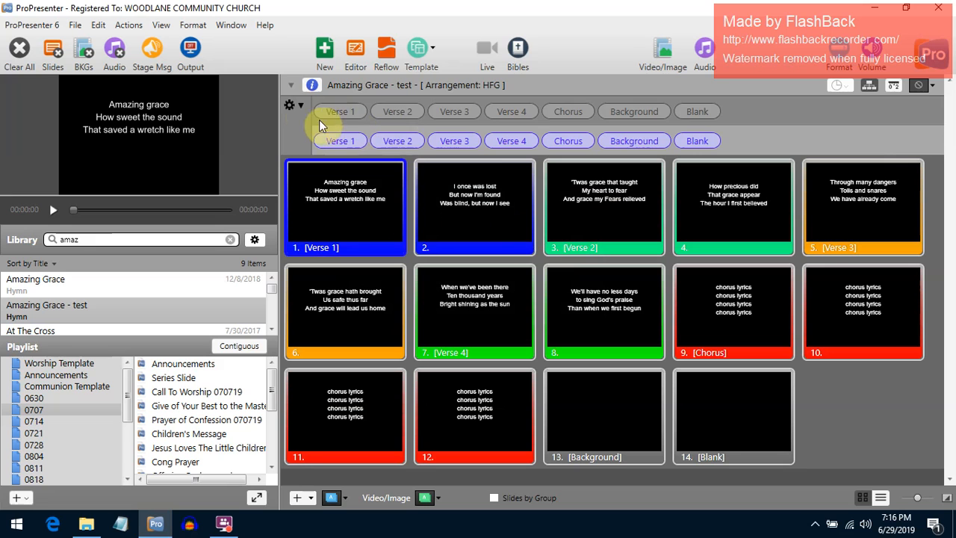
Add a new arrangement named HFG to Amazing Grace - test
{"action": "left_click", "coordinate": [294, 105]}
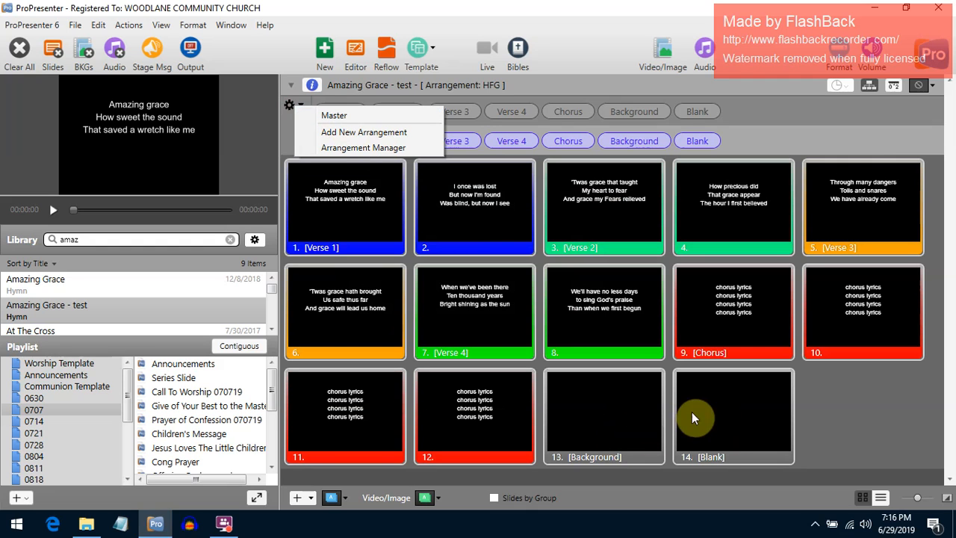
{"action": "left_click", "coordinate": [387, 134]}
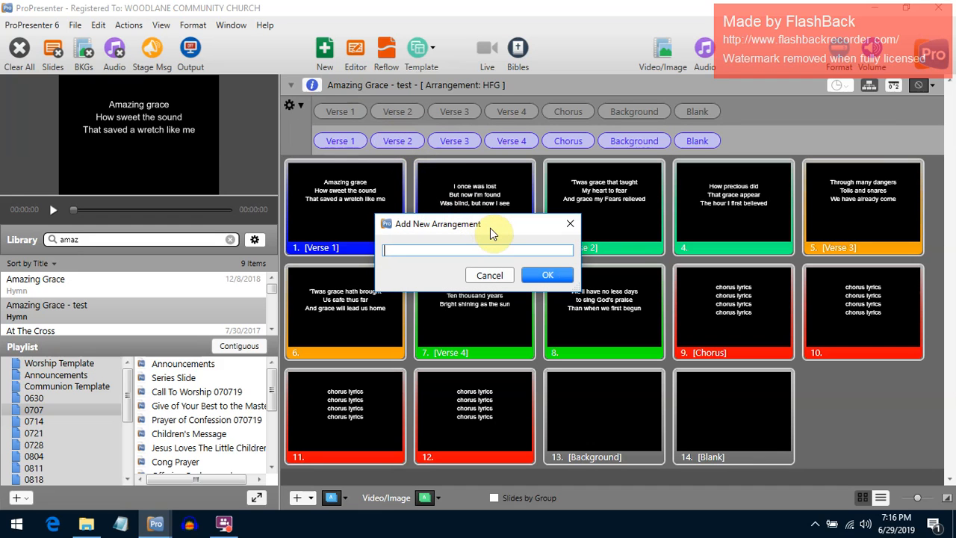
{"action": "type", "text": "HFG"}
{"action": "left_click", "coordinate": [542, 272]}
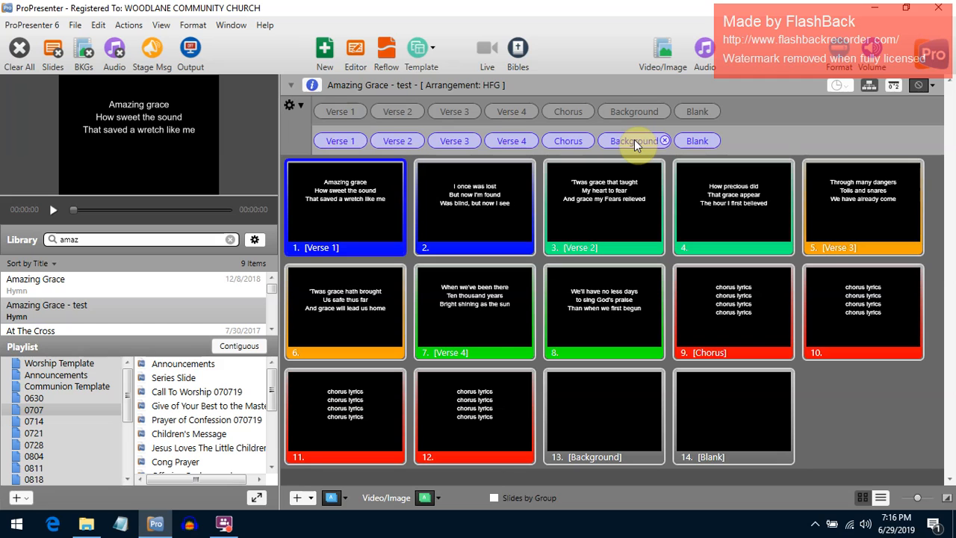
Reorder the HFG arrangement so Background comes first and Chorus follows each of the four verses, with Blank at the end
{"action": "mouse_move", "coordinate": [632, 140]}
{"action": "left_mouse_down"}
{"action": "mouse_move", "coordinate": [544, 149]}
{"action": "mouse_move", "coordinate": [333, 141]}
{"action": "left_mouse_up"}
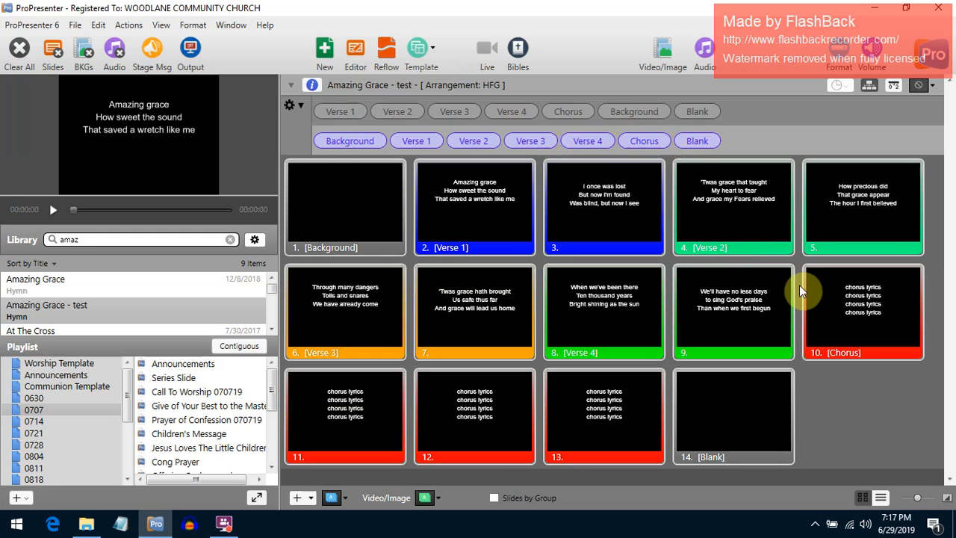
{"action": "left_click", "coordinate": [664, 141]}
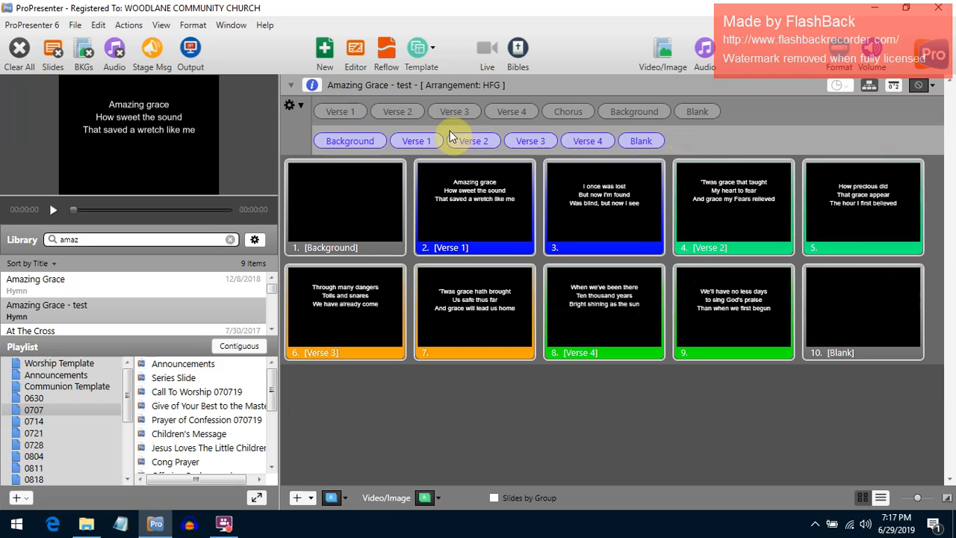
{"action": "mouse_move", "coordinate": [426, 142]}
{"action": "left_click_drag", "start_coordinate": [566, 110], "coordinate": [455, 139]}
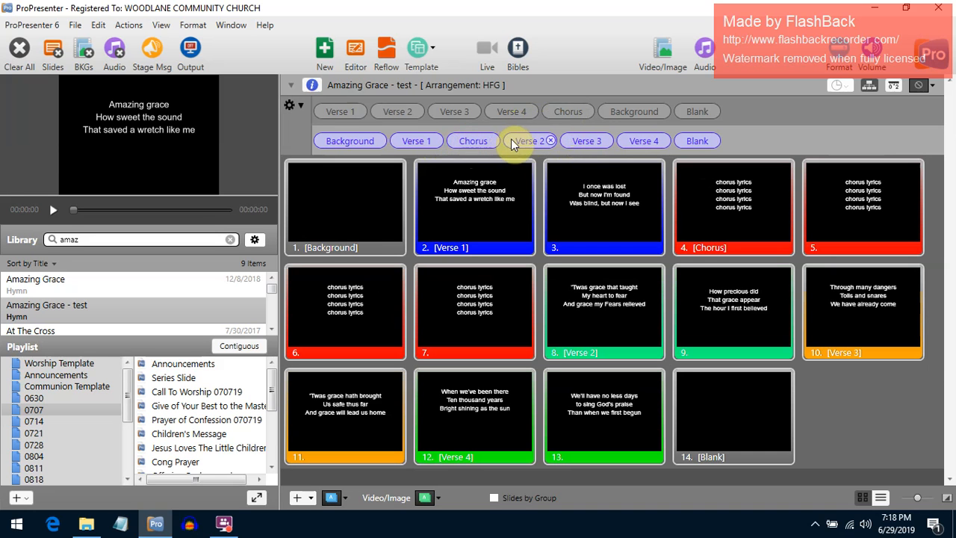
{"action": "mouse_move", "coordinate": [561, 112]}
{"action": "left_mouse_down"}
{"action": "mouse_move", "coordinate": [560, 143]}
{"action": "mouse_move", "coordinate": [582, 128]}
{"action": "mouse_move", "coordinate": [578, 113]}
{"action": "mouse_move", "coordinate": [664, 137]}
{"action": "mouse_move", "coordinate": [633, 139]}
{"action": "left_mouse_up"}
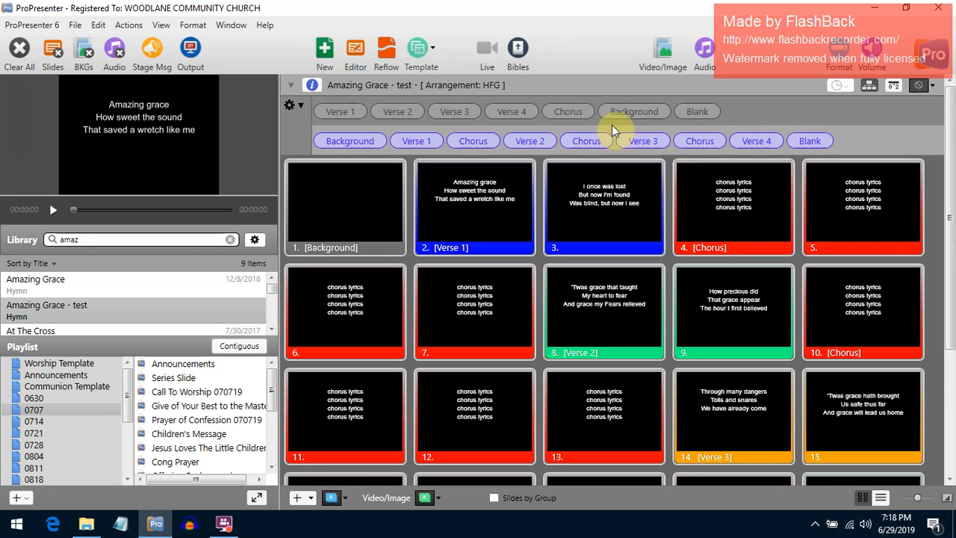
{"action": "left_click_drag", "start_coordinate": [576, 112], "coordinate": [787, 147]}
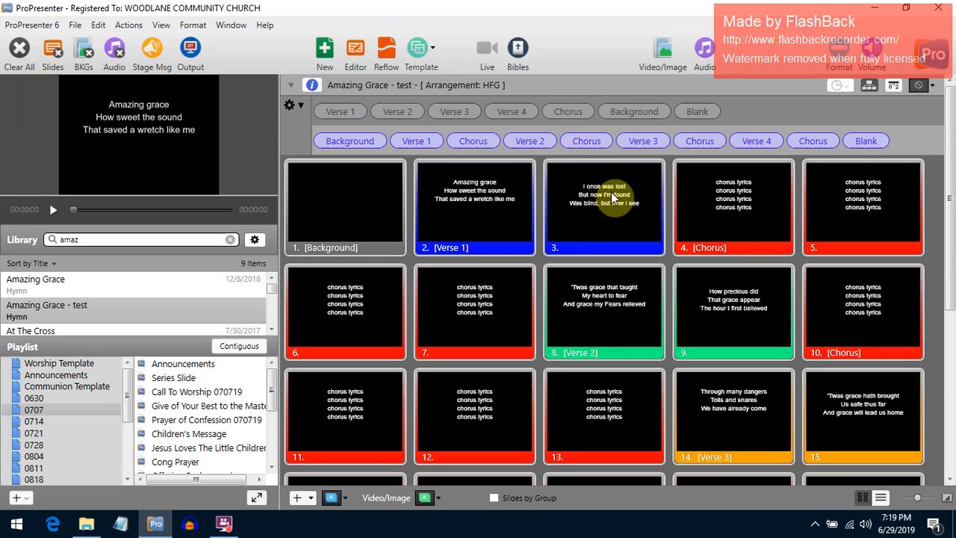
Add a second arrangement named "v1, chorus" to the song
{"action": "left_click", "coordinate": [293, 107]}
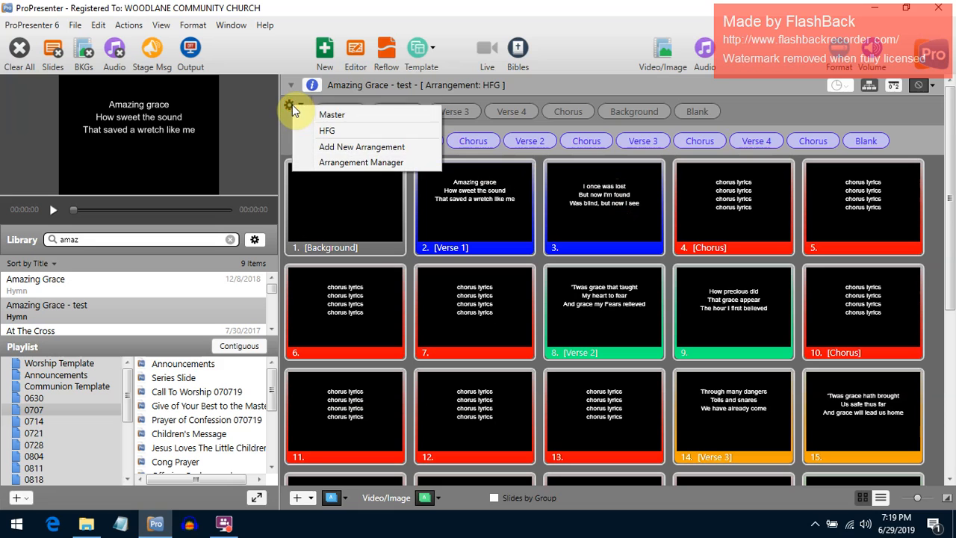
{"action": "left_click", "coordinate": [362, 147]}
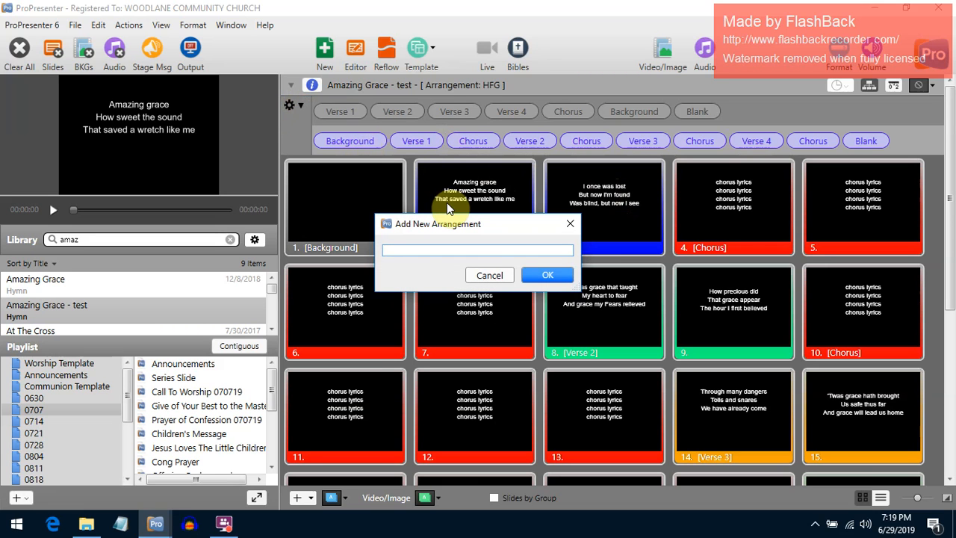
{"action": "type", "text": "v1, chorus"}
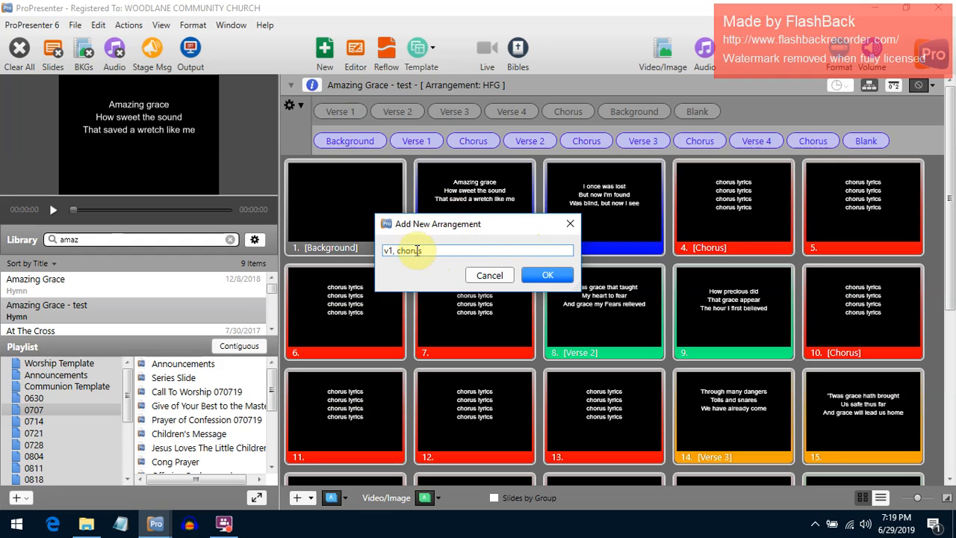
{"action": "left_click", "coordinate": [549, 275]}
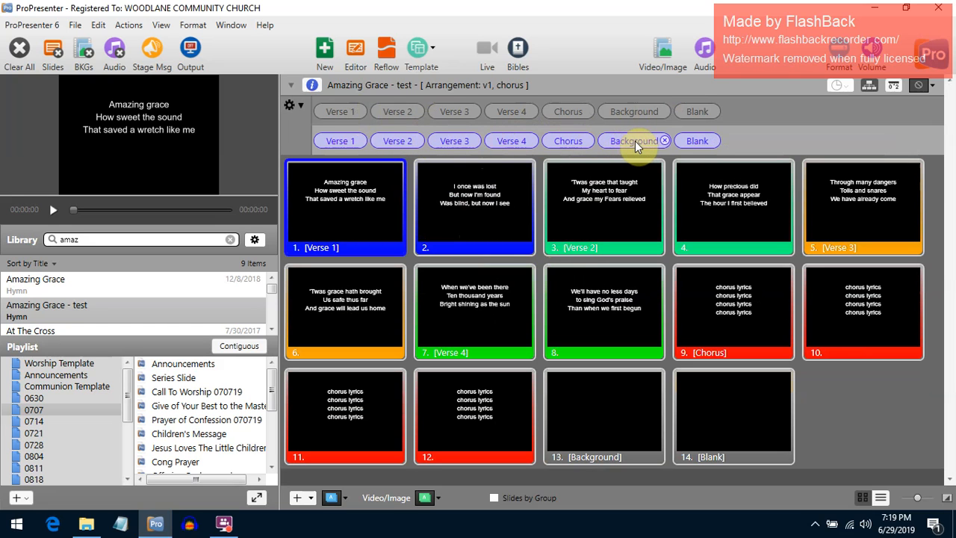
Move Background to the start of the "v1, chorus" arrangement and remove Verse 2, Verse 3 and Verse 4 from it
{"action": "left_click_drag", "start_coordinate": [634, 139], "coordinate": [330, 146]}
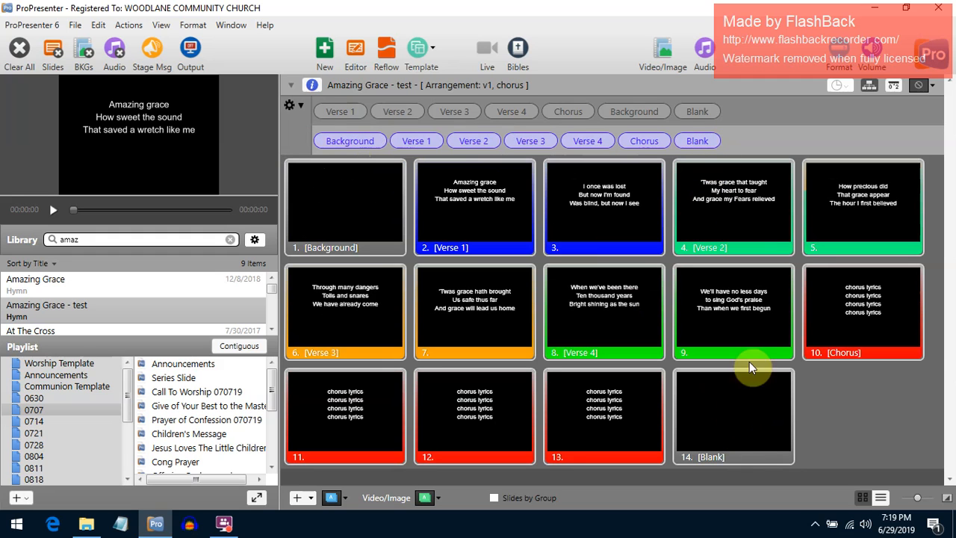
{"action": "left_click", "coordinate": [495, 140]}
{"action": "left_click", "coordinate": [496, 139]}
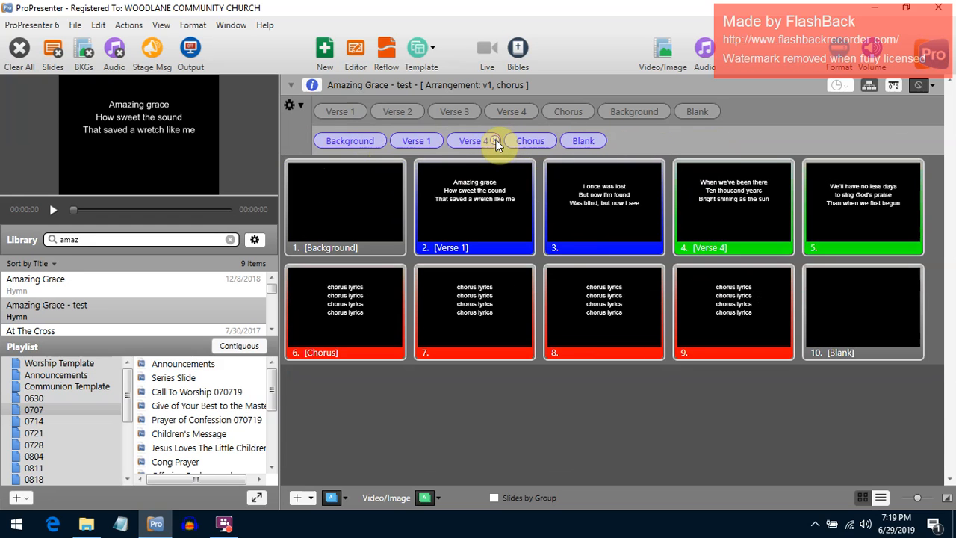
{"action": "left_click", "coordinate": [496, 140]}
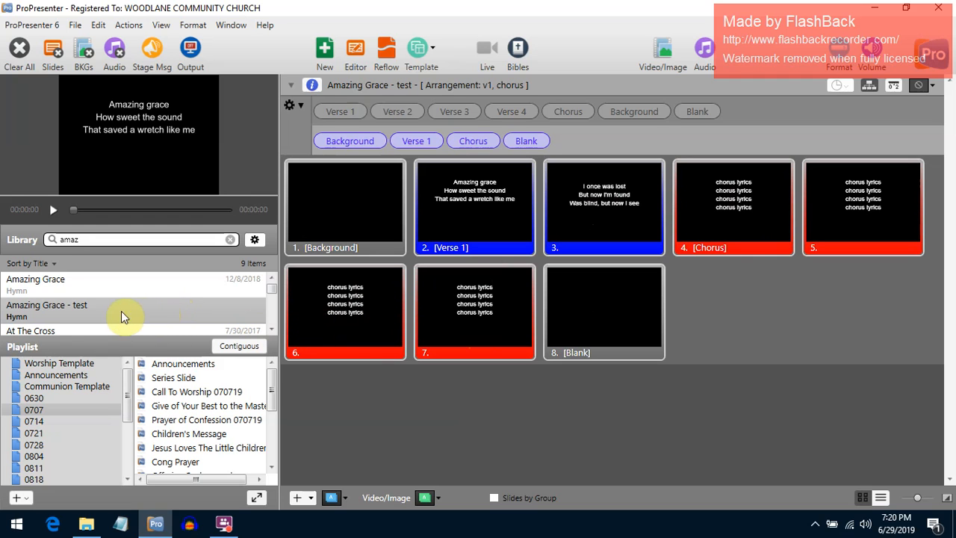
Add Amazing Grace - test to the 0707 playlist after Series Slide and select the HFG arrangement for it
{"action": "left_click_drag", "start_coordinate": [87, 323], "coordinate": [165, 387]}
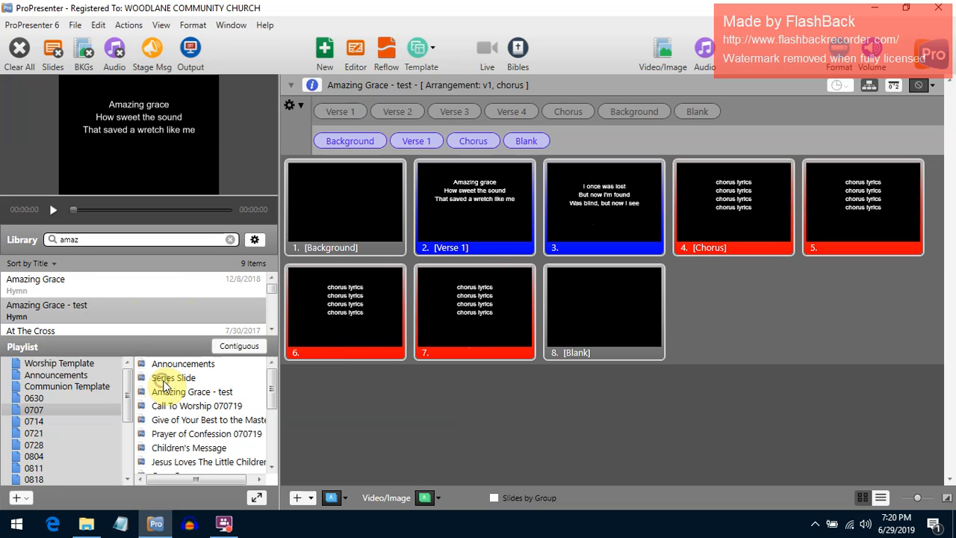
{"action": "right_click", "coordinate": [199, 398]}
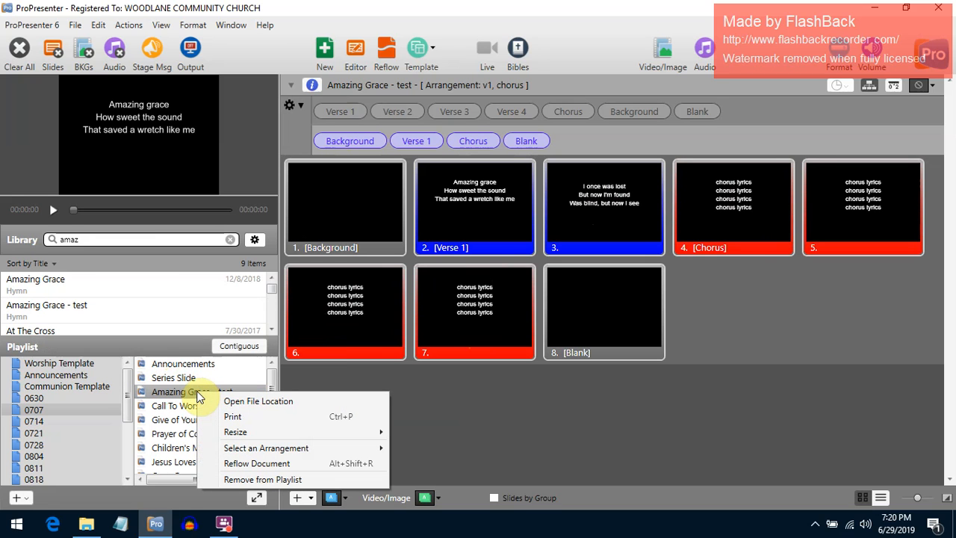
{"action": "mouse_move", "coordinate": [291, 448]}
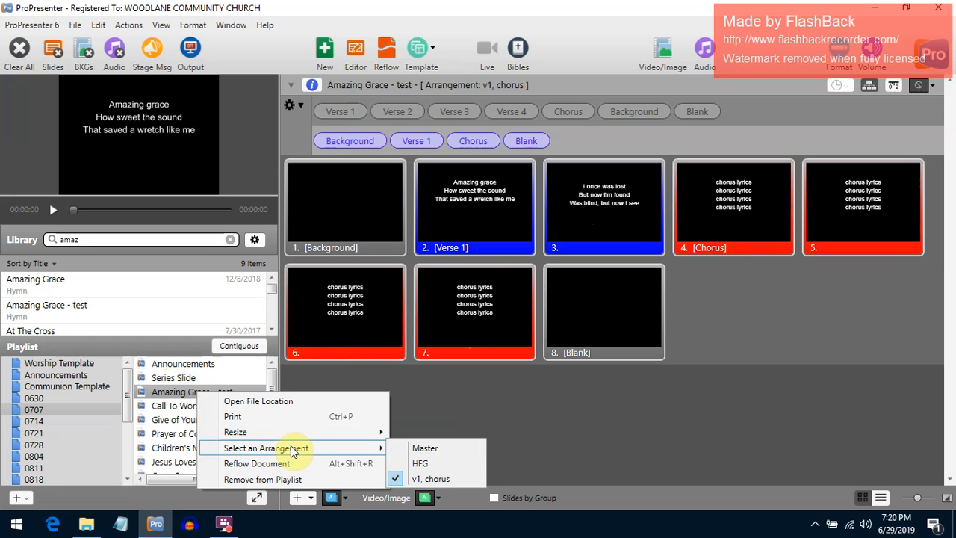
{"action": "left_click", "coordinate": [429, 466]}
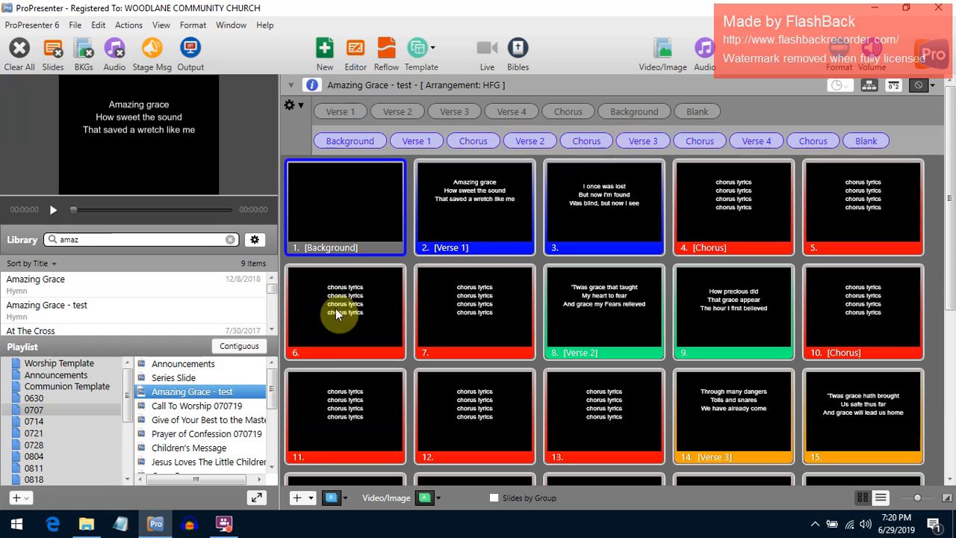
{"action": "right_click", "coordinate": [242, 391]}
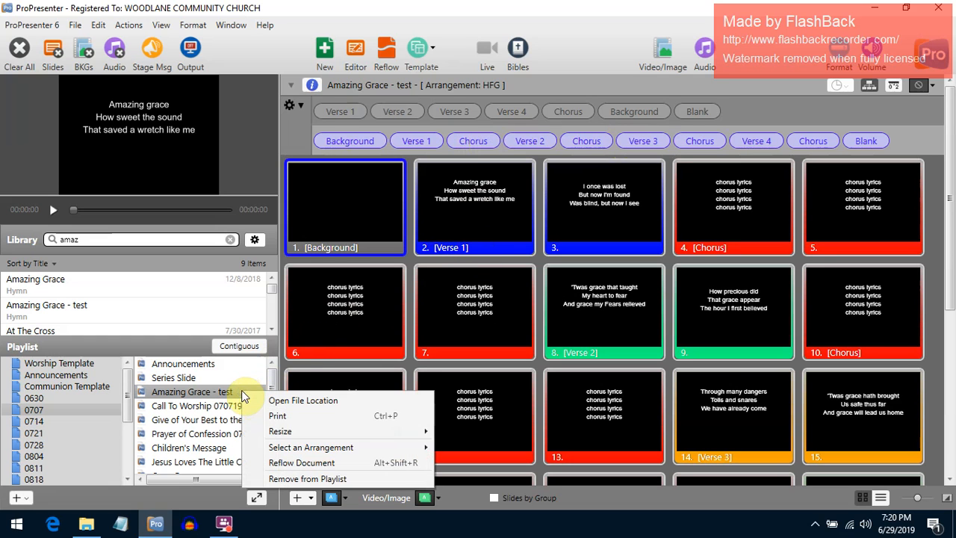
{"action": "mouse_move", "coordinate": [335, 448]}
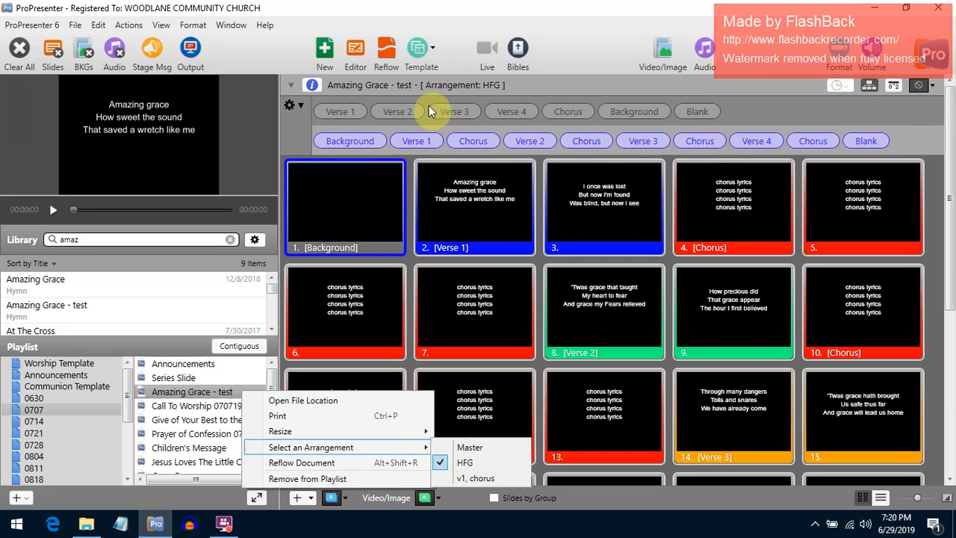
{"action": "left_click", "coordinate": [755, 106]}
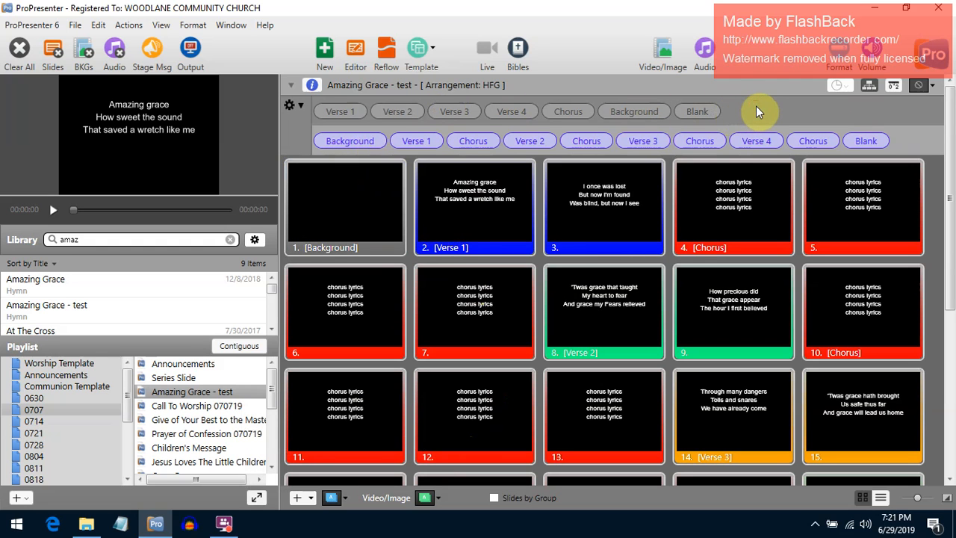
Hide the arrangement view and apply the dark bokeh "Awesome..." image from the 2013-04 CMG media folder to the Background slide
{"action": "left_click", "coordinate": [870, 85]}
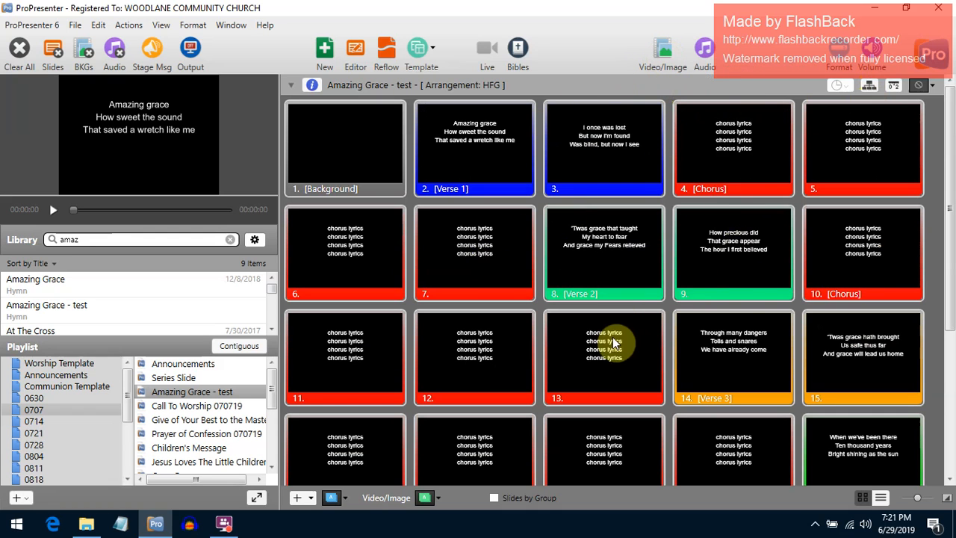
{"action": "left_click", "coordinate": [665, 47]}
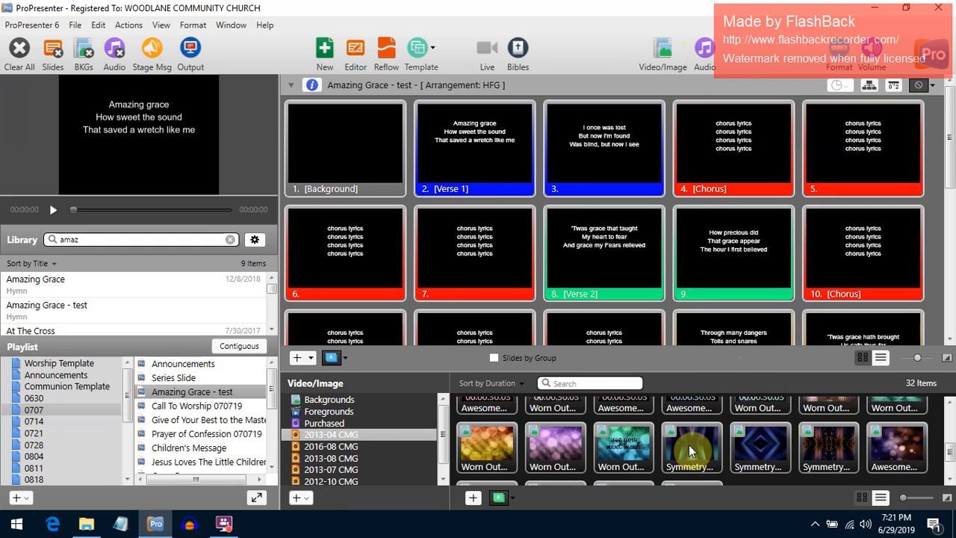
{"action": "scroll", "coordinate": [652, 436], "scroll_direction": "up", "scroll_amount": 1}
{"action": "scroll", "coordinate": [652, 436], "scroll_direction": "up", "scroll_amount": 1}
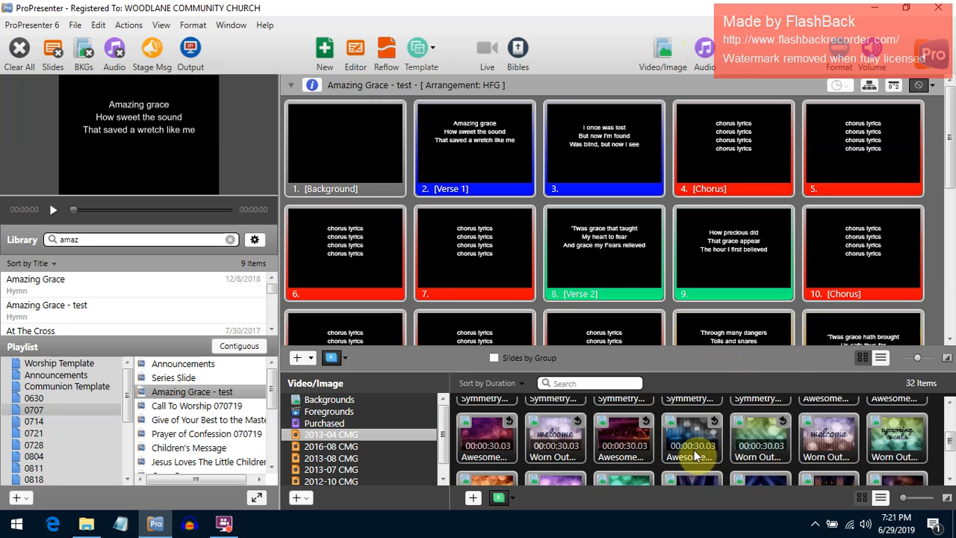
{"action": "scroll", "coordinate": [728, 439], "scroll_direction": "down", "scroll_amount": 1}
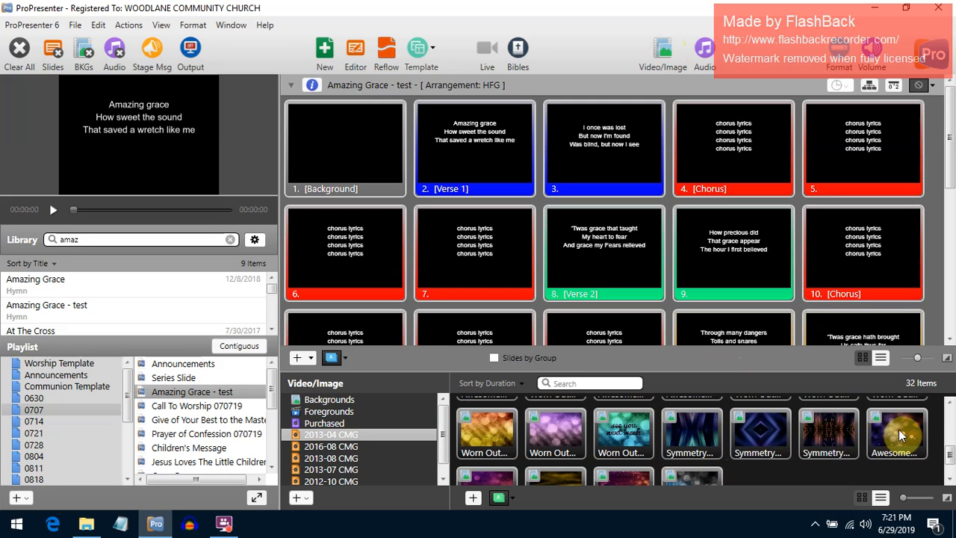
{"action": "mouse_move", "coordinate": [898, 429]}
{"action": "left_mouse_down"}
{"action": "mouse_move", "coordinate": [843, 421]}
{"action": "mouse_move", "coordinate": [354, 136]}
{"action": "left_mouse_up"}
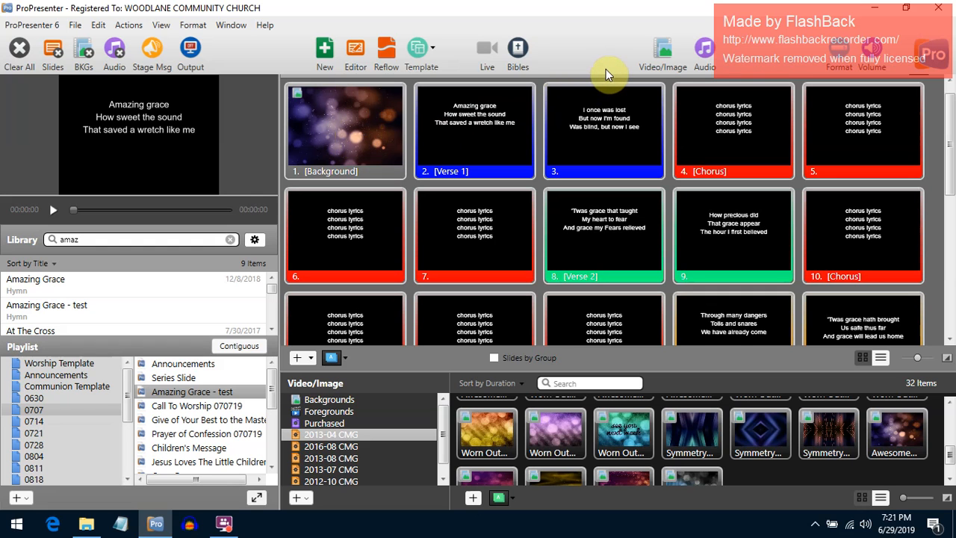
Hide the Video/Image bin and send the Background slide followed by the first Verse 1 slide to the output
{"action": "left_click", "coordinate": [662, 51]}
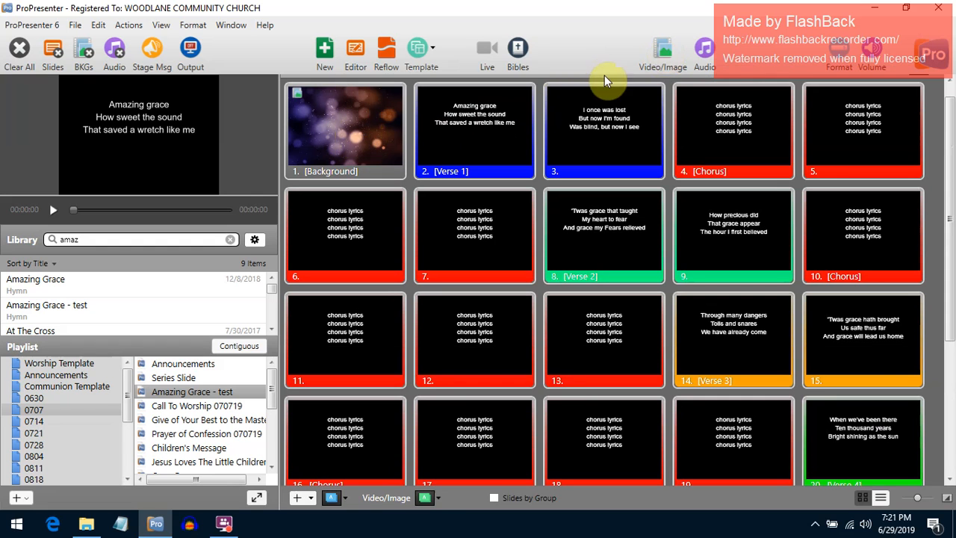
{"action": "left_click", "coordinate": [350, 129]}
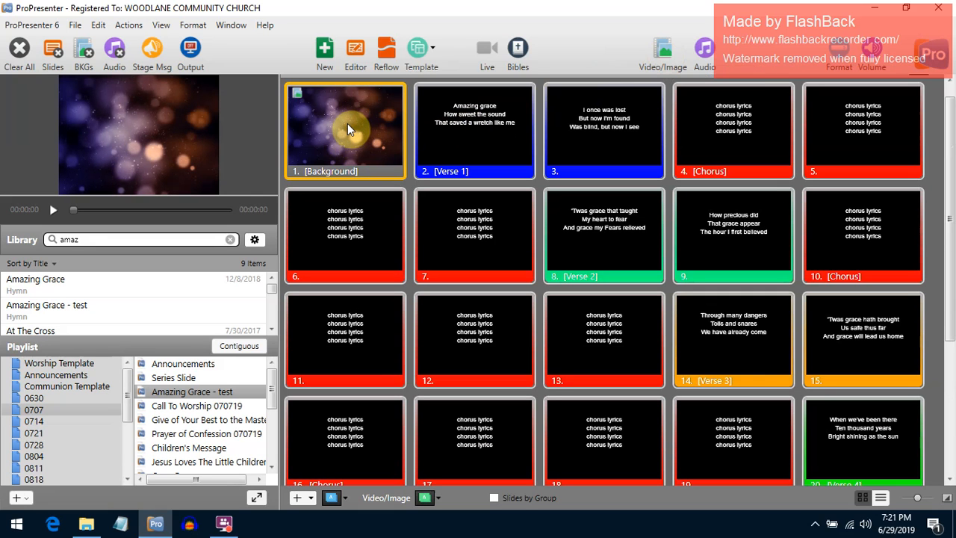
{"action": "left_click", "coordinate": [475, 130]}
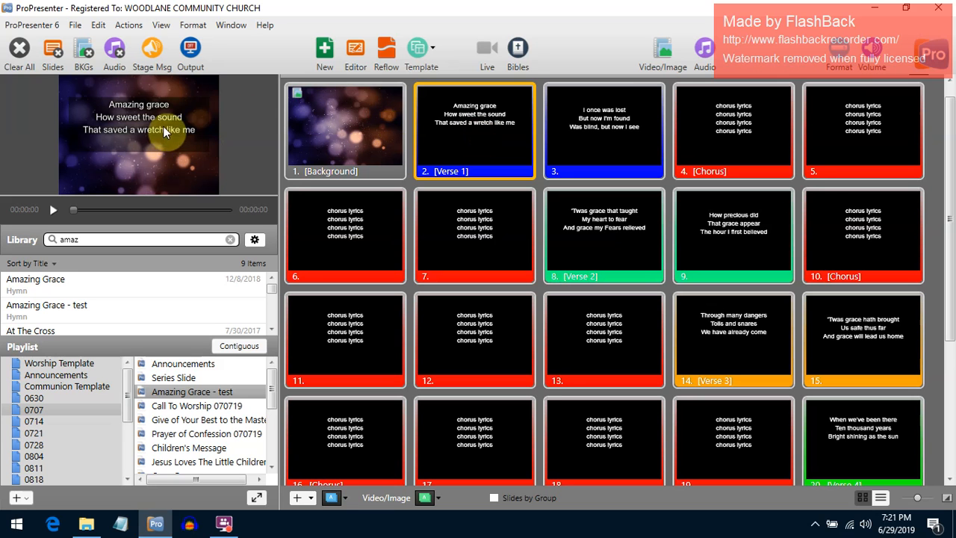
Enlarge the output preview and compare the lyrics' position on chorus slide 6 and the first Verse 1 slide over the background
{"action": "left_click_drag", "start_coordinate": [288, 169], "coordinate": [321, 166]}
{"action": "left_click_drag", "start_coordinate": [269, 189], "coordinate": [263, 271]}
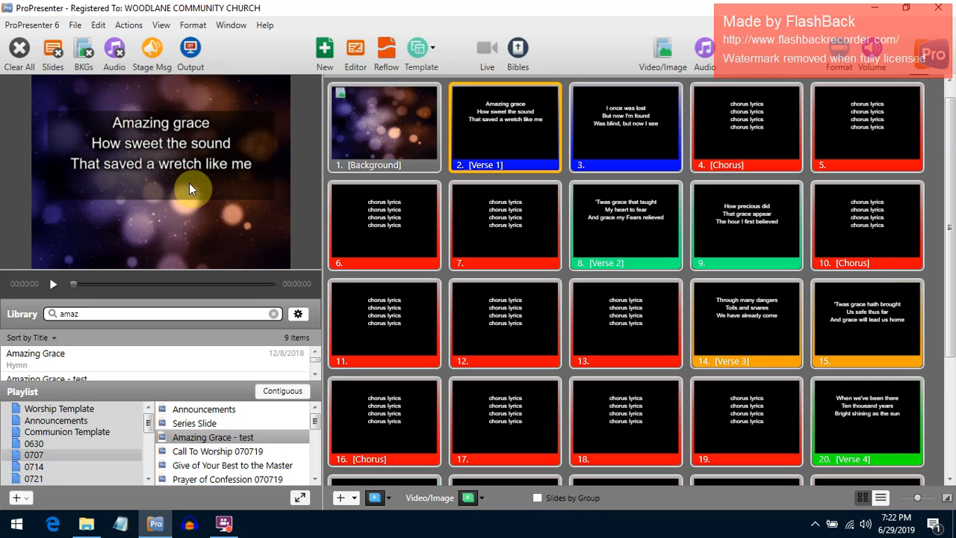
{"action": "left_click", "coordinate": [399, 210]}
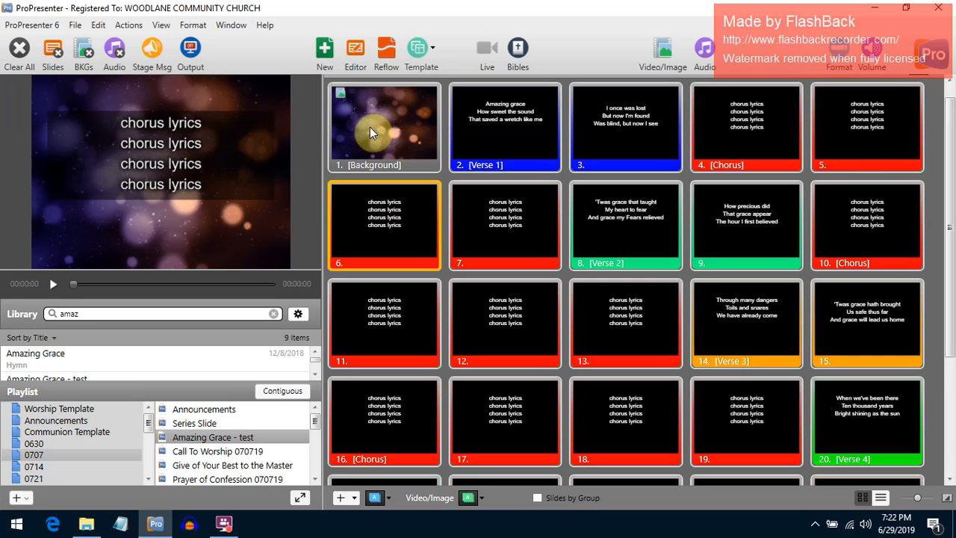
{"action": "left_click", "coordinate": [513, 126]}
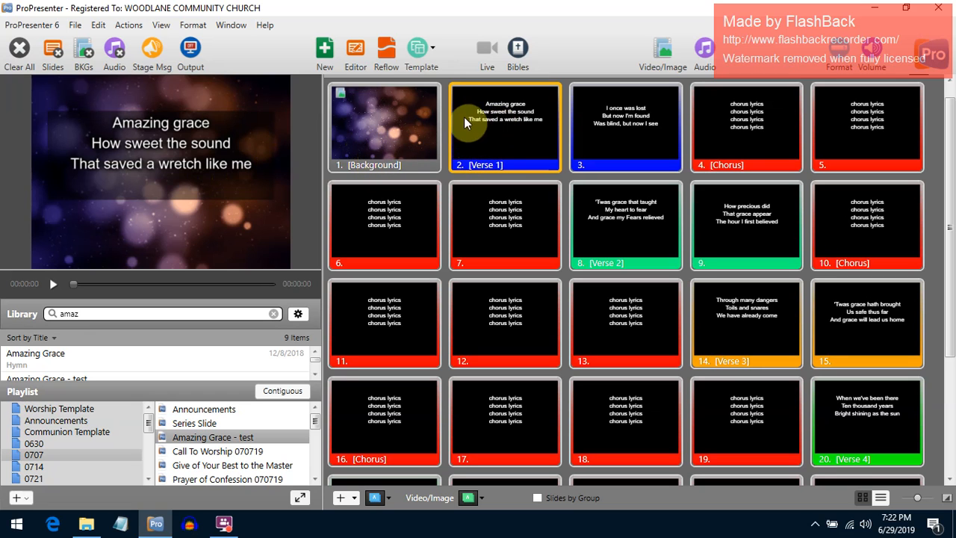
Remove the empty line after "That saved a wretch like me" on the first Verse 1 slide and close the slide editor
{"action": "left_click", "coordinate": [356, 54]}
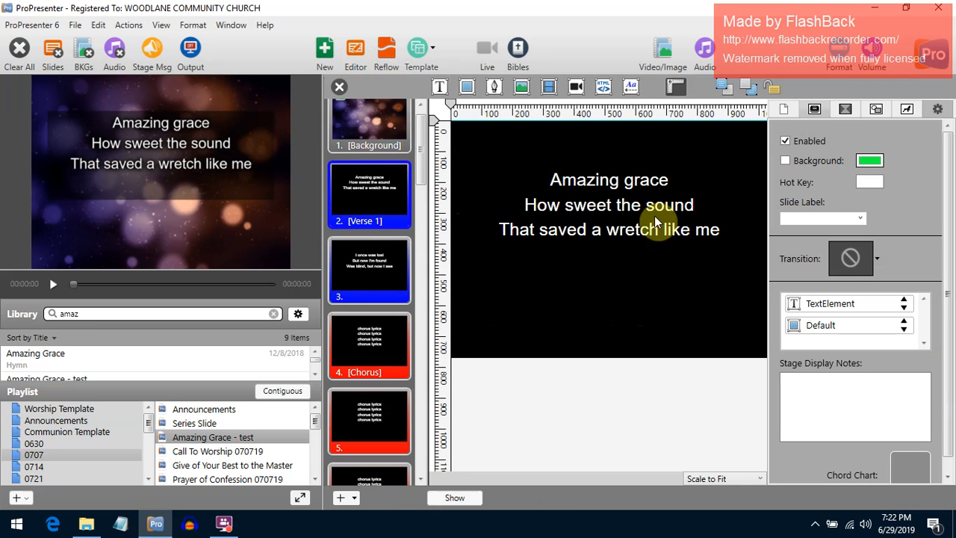
{"action": "double_click", "coordinate": [618, 208]}
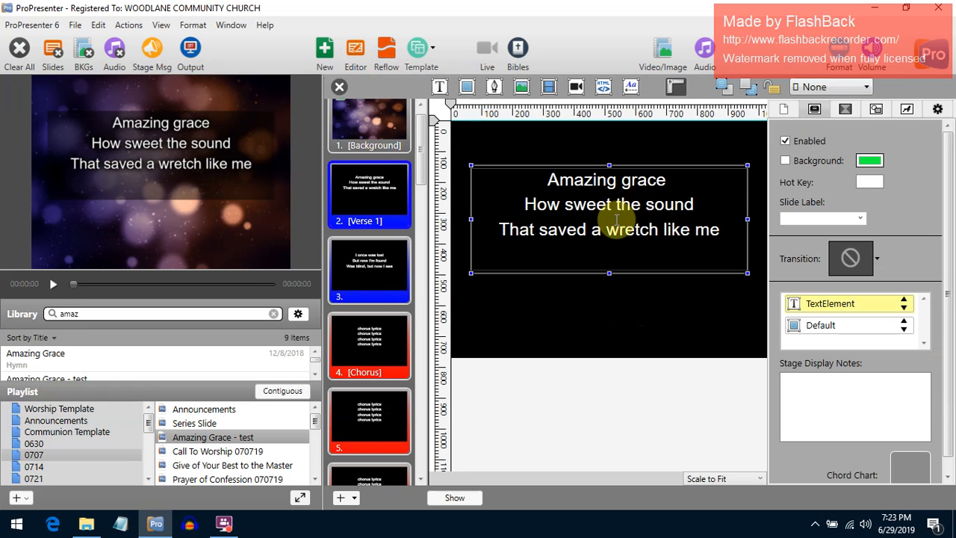
{"action": "left_click", "coordinate": [613, 253]}
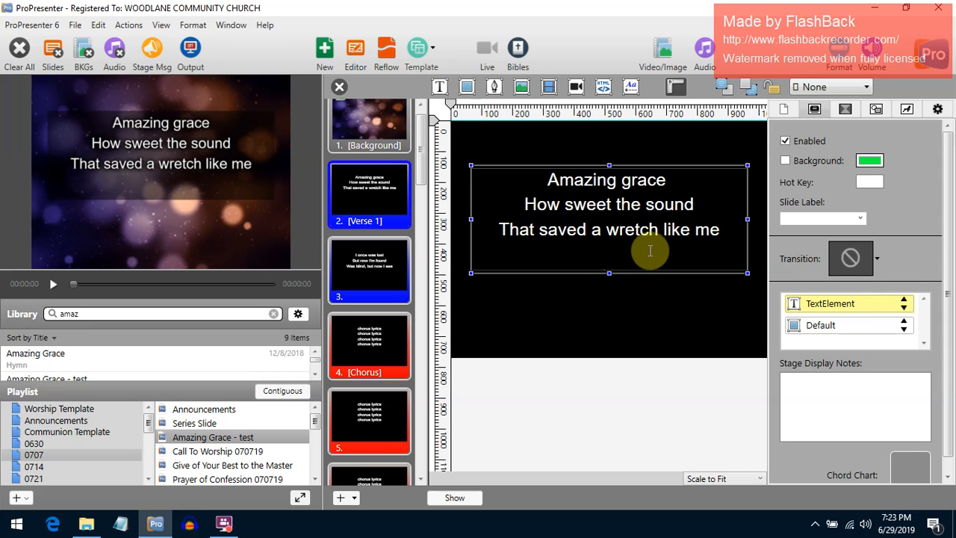
{"action": "key", "text": "BackSpace"}
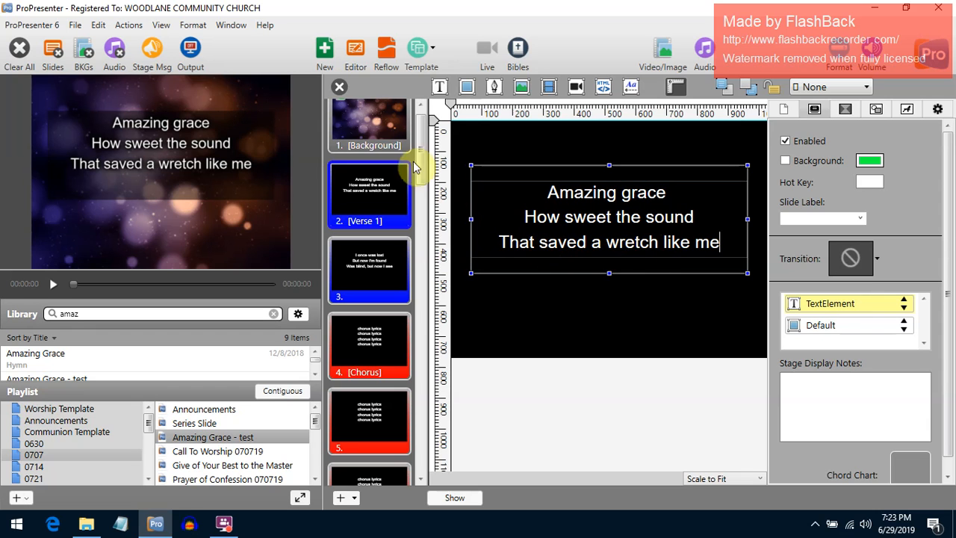
{"action": "left_click", "coordinate": [360, 61]}
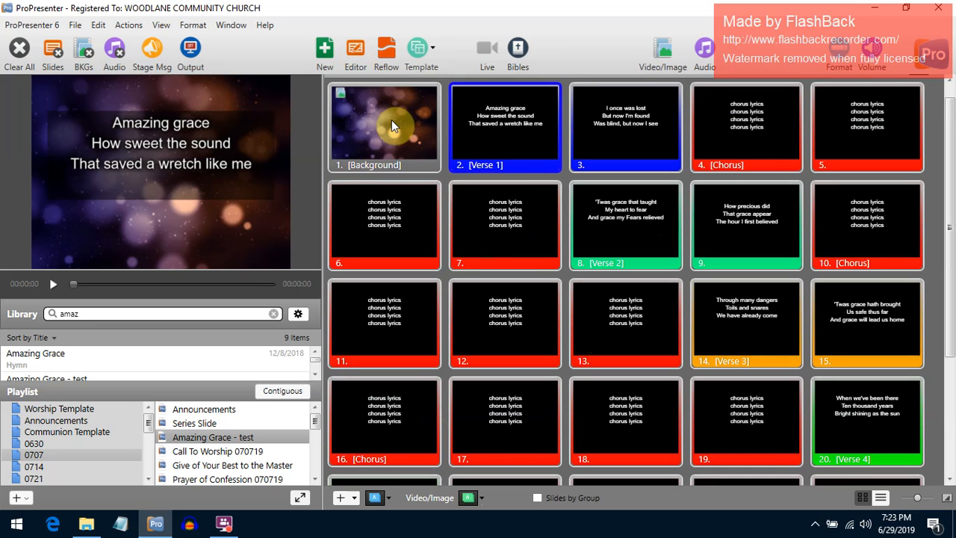
Show the Background, both Verse 1 slides, the first Chorus slide and the first Verse 2 slide in turn to check text placement
{"action": "left_click", "coordinate": [391, 119]}
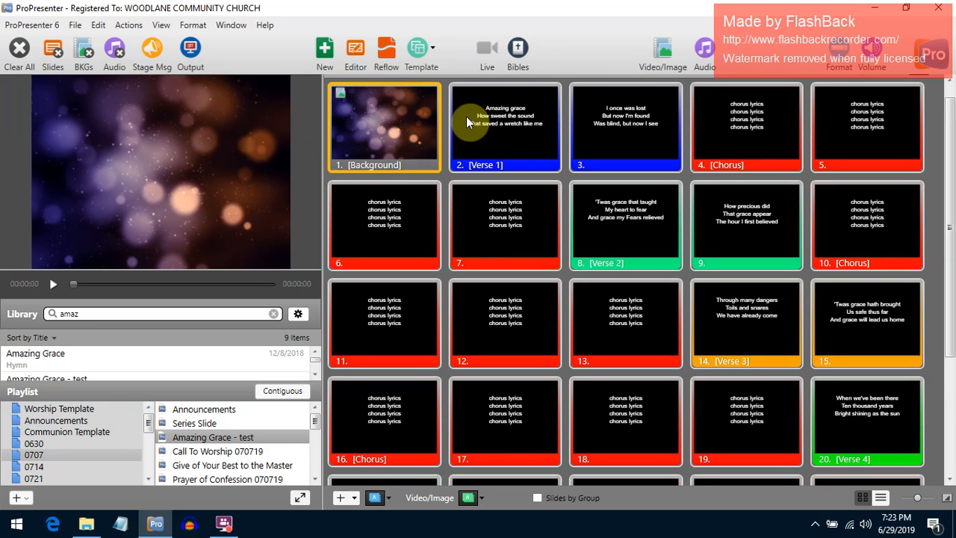
{"action": "left_click", "coordinate": [508, 116]}
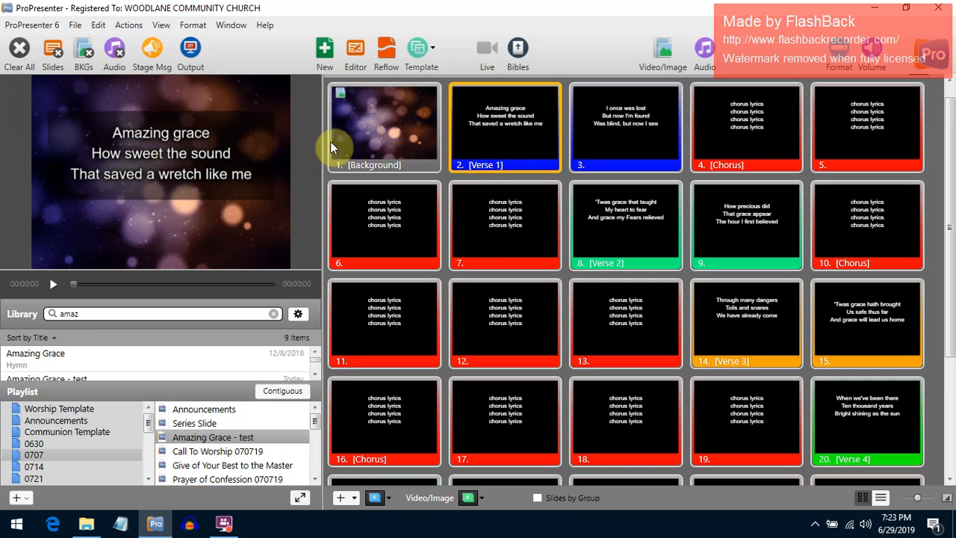
{"action": "left_click", "coordinate": [628, 125]}
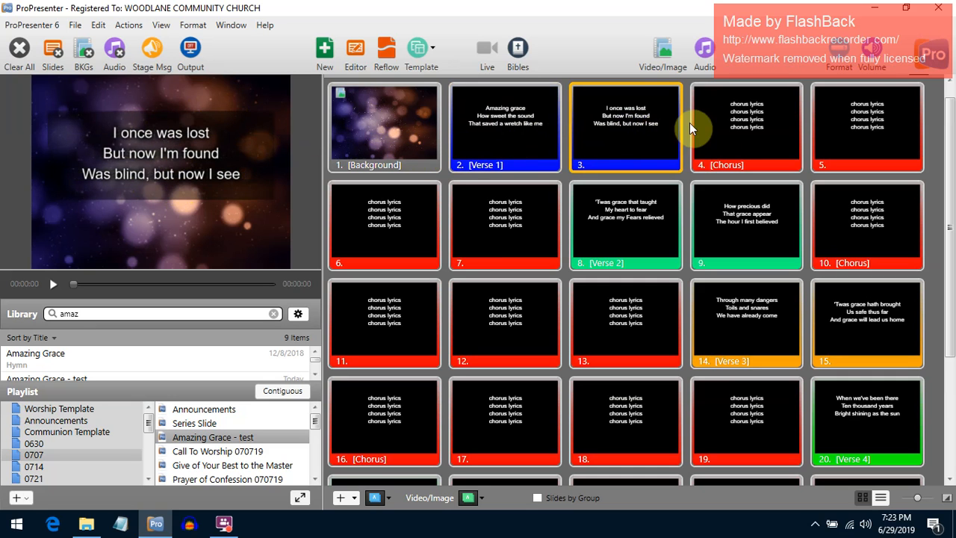
{"action": "left_click", "coordinate": [736, 128]}
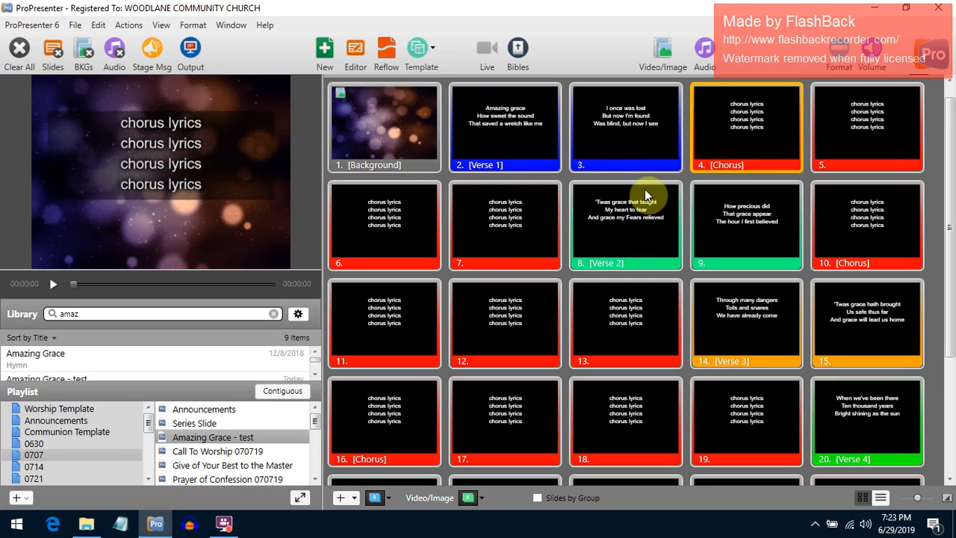
{"action": "left_click", "coordinate": [636, 220]}
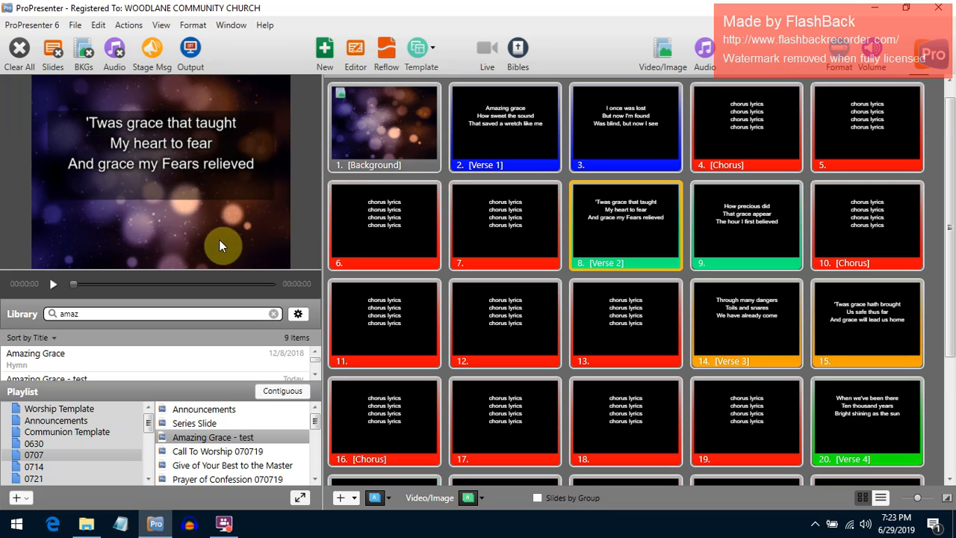
Open the first Verse 2 slide for editing and remove the empty line after "And grace my Fears relieved"
{"action": "left_click", "coordinate": [356, 47]}
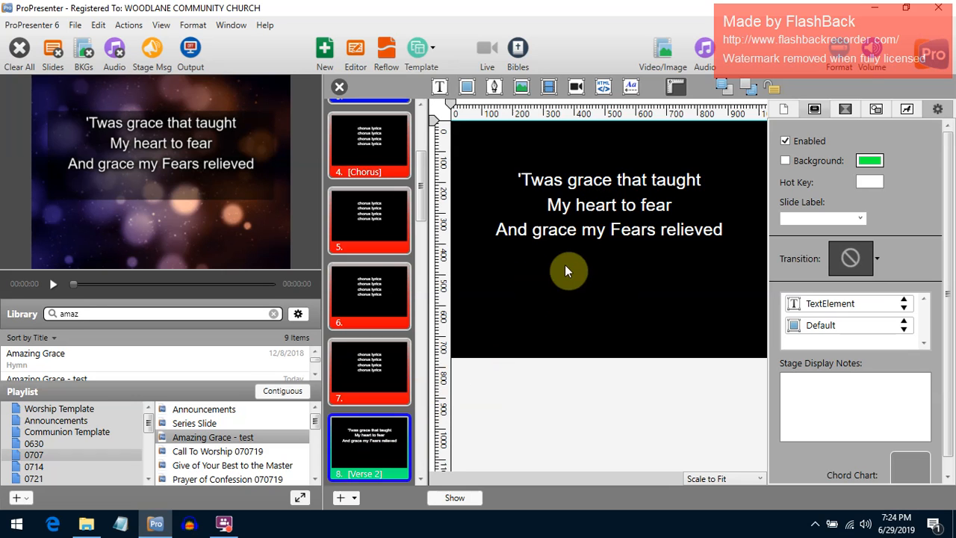
{"action": "double_click", "coordinate": [601, 213]}
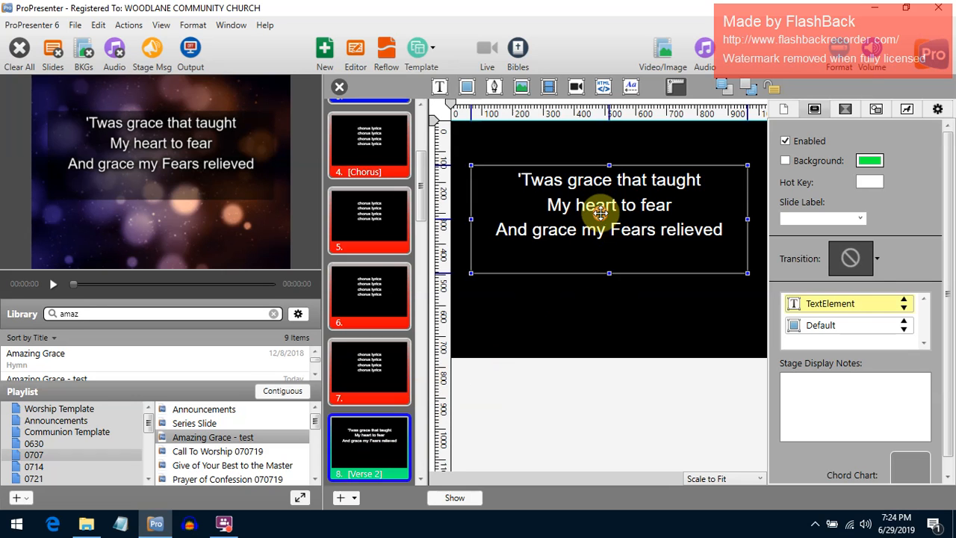
{"action": "left_click", "coordinate": [610, 254]}
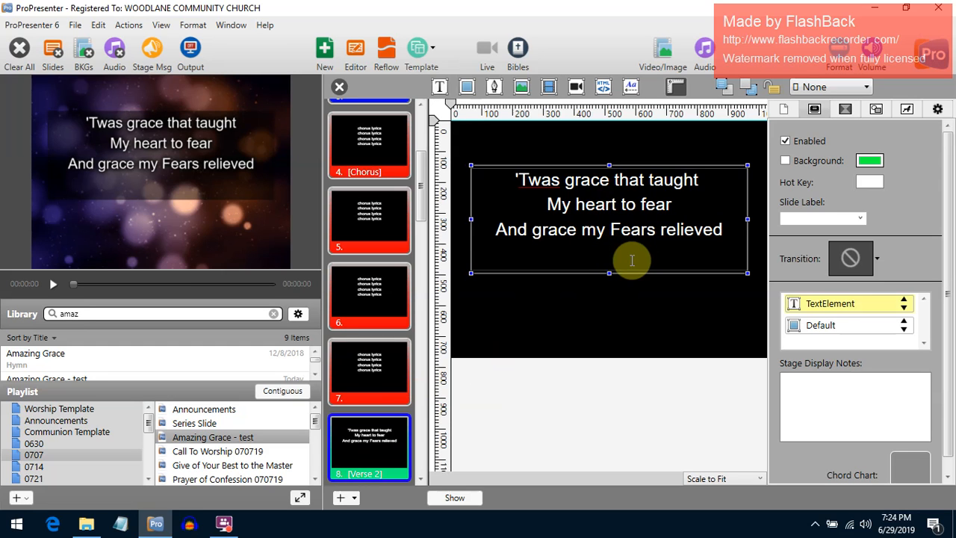
{"action": "key", "text": "BackSpace"}
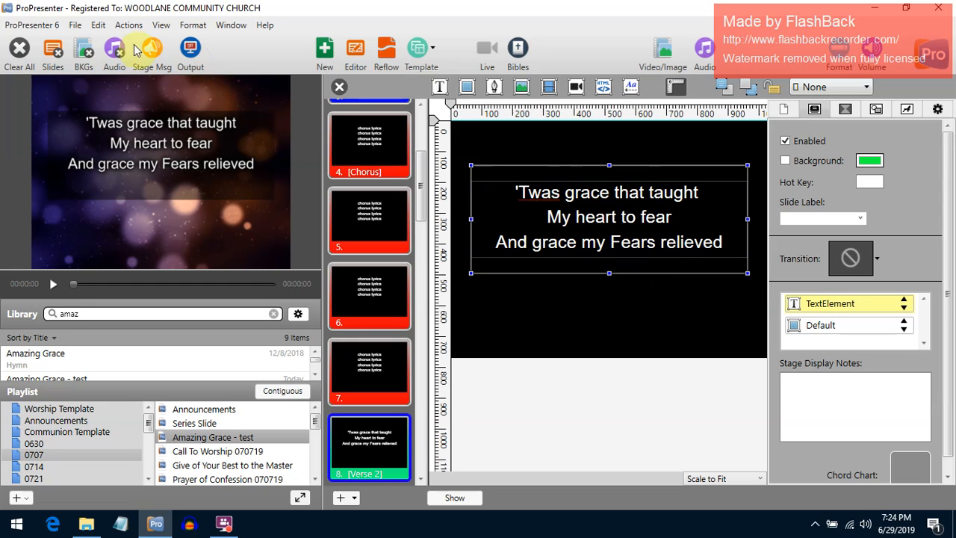
{"action": "left_click", "coordinate": [98, 25]}
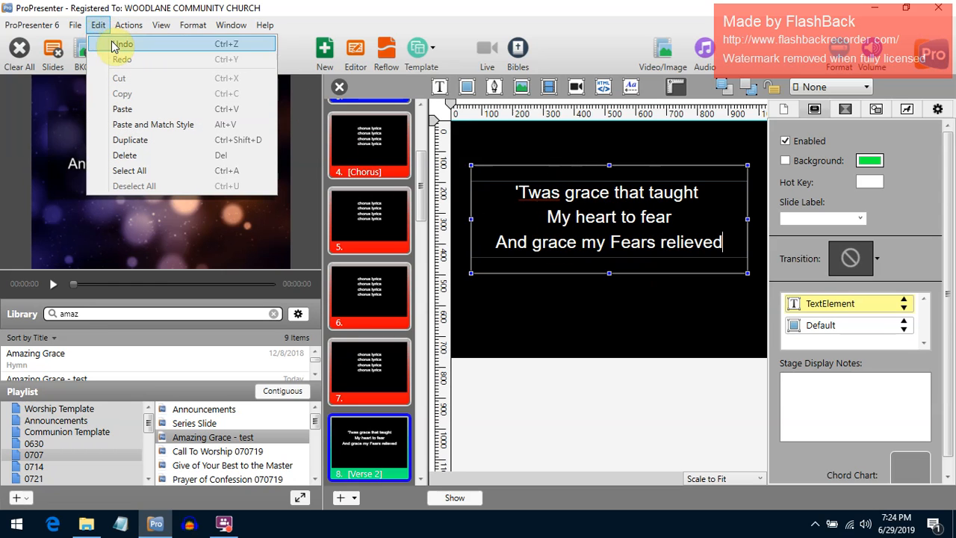
{"action": "left_click", "coordinate": [129, 24]}
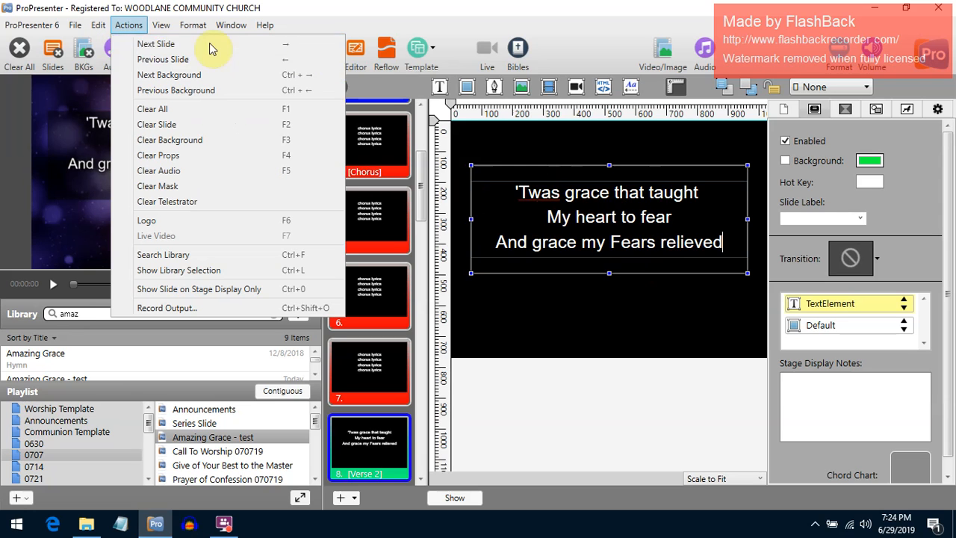
{"action": "left_click", "coordinate": [525, 137]}
{"action": "left_click", "coordinate": [466, 146]}
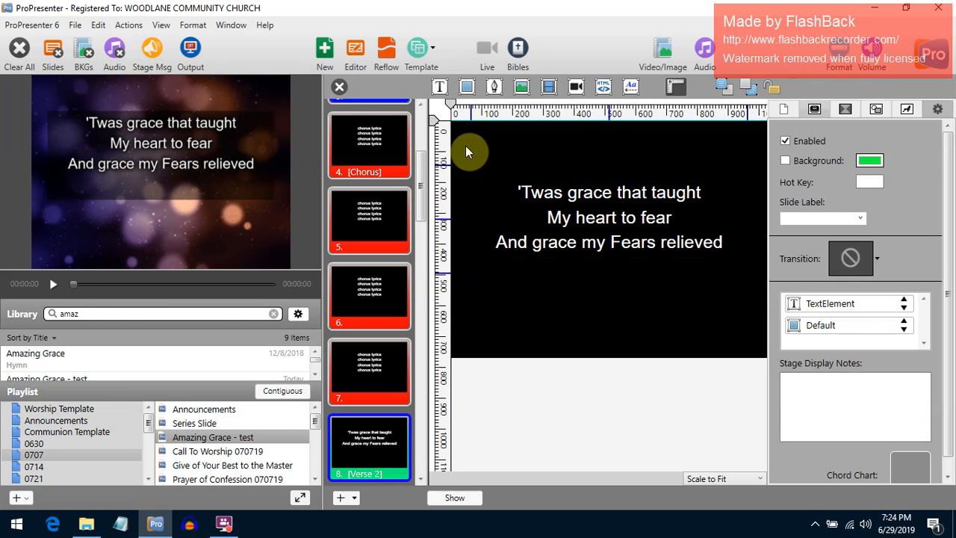
Close the slide editor and show the Background, slide 9, both Verse 3 slides and the first Verse 4 slide to check their text
{"action": "left_click", "coordinate": [338, 87]}
{"action": "scroll", "coordinate": [439, 200], "scroll_direction": "up", "scroll_amount": 3}
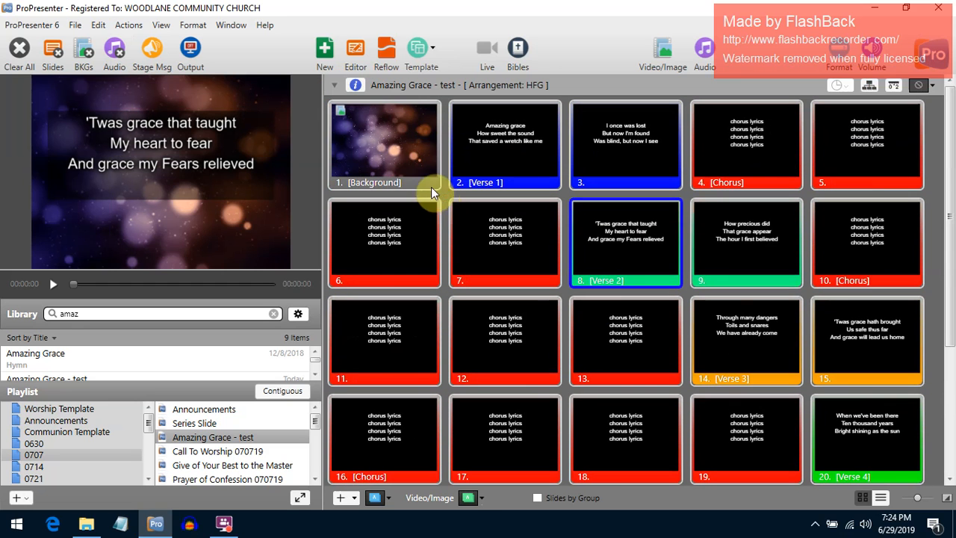
{"action": "left_click", "coordinate": [398, 149]}
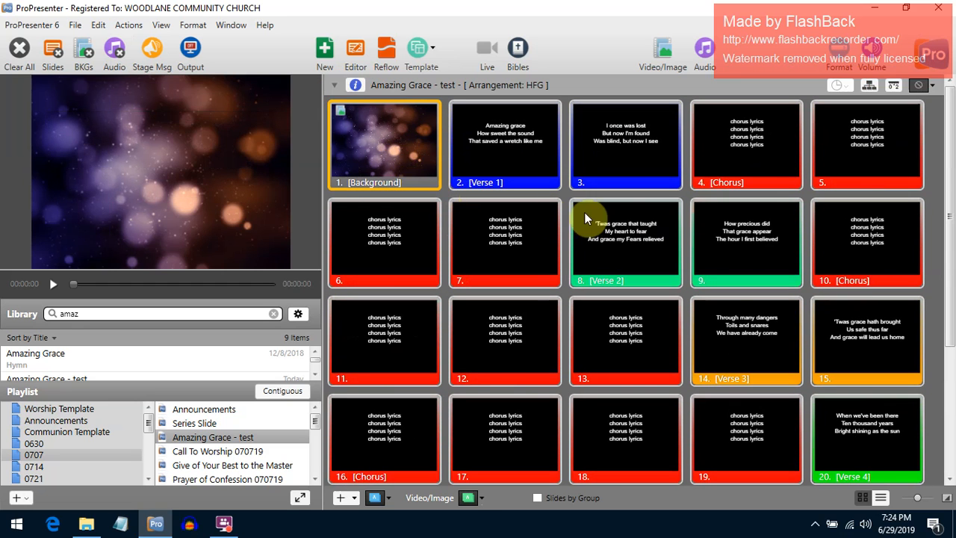
{"action": "left_click", "coordinate": [742, 238]}
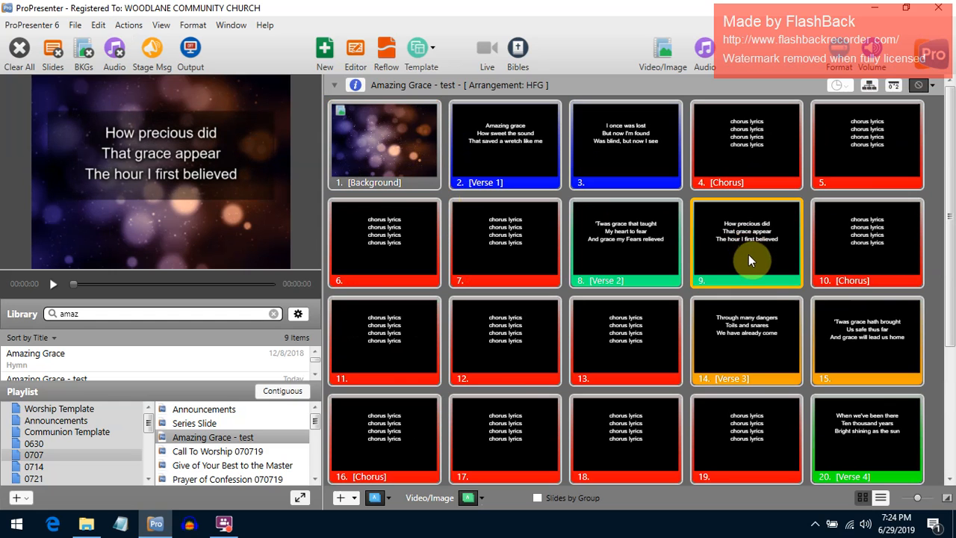
{"action": "left_click", "coordinate": [753, 330]}
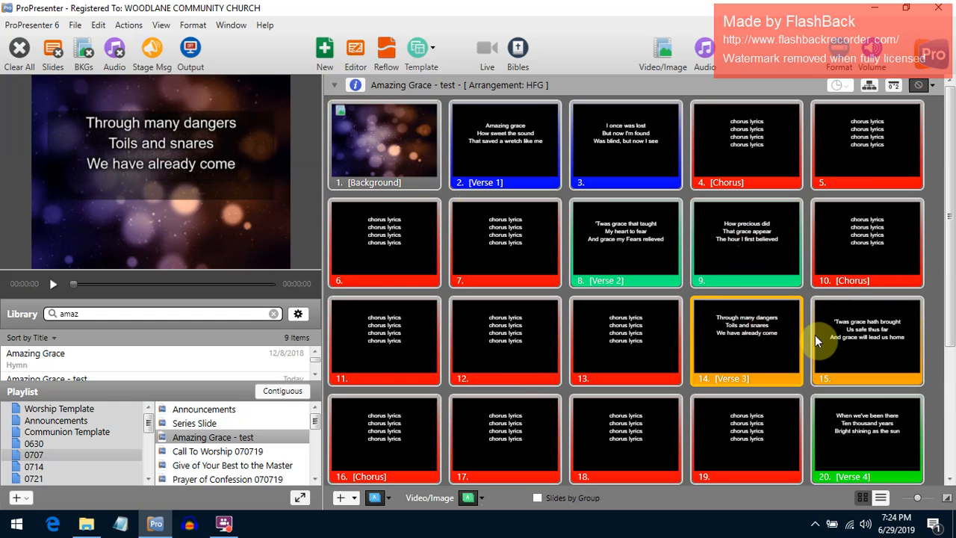
{"action": "left_click", "coordinate": [863, 332]}
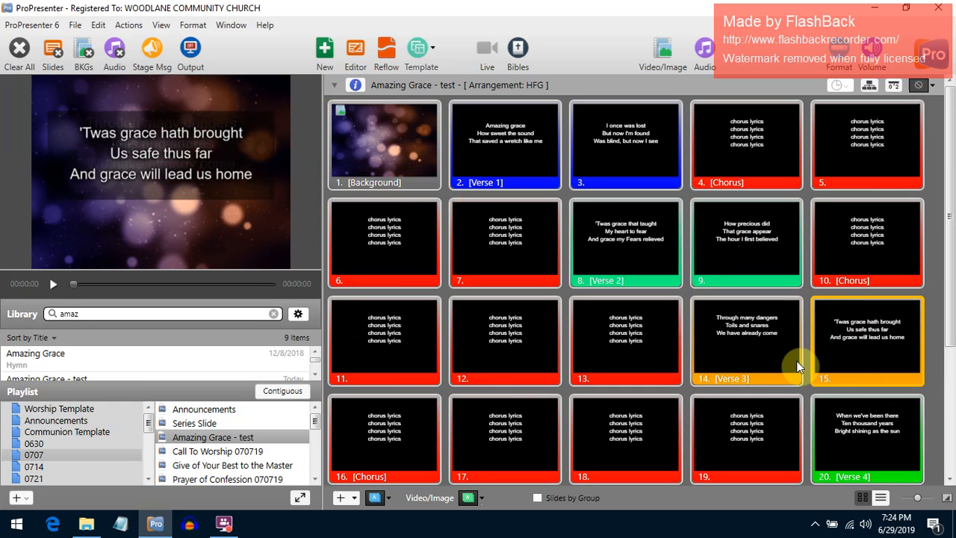
{"action": "left_click", "coordinate": [852, 428]}
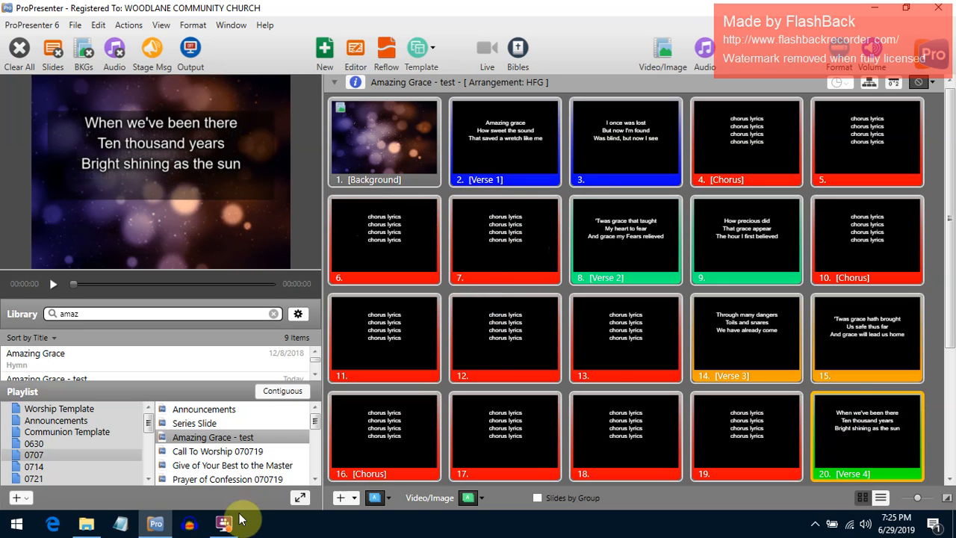
{"action": "mouse_move", "coordinate": [228, 529]}
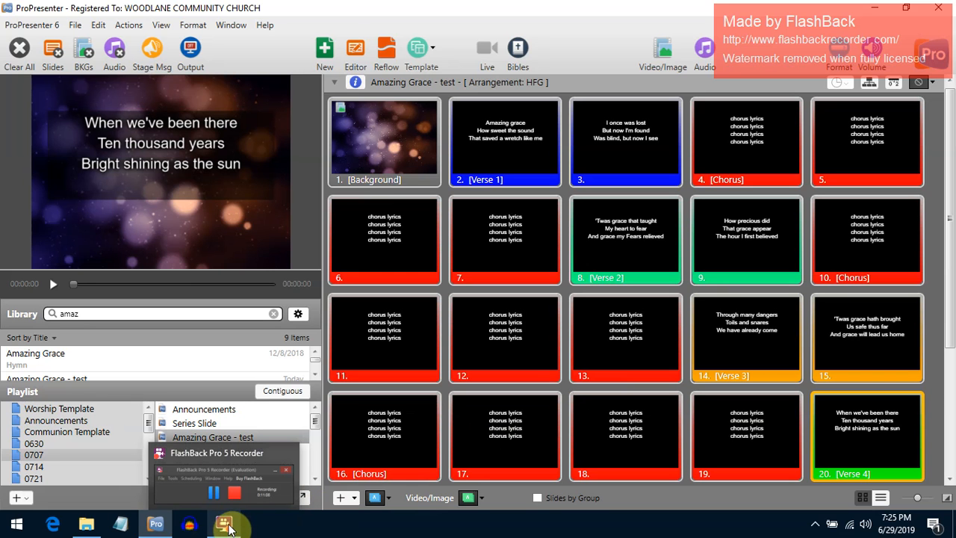